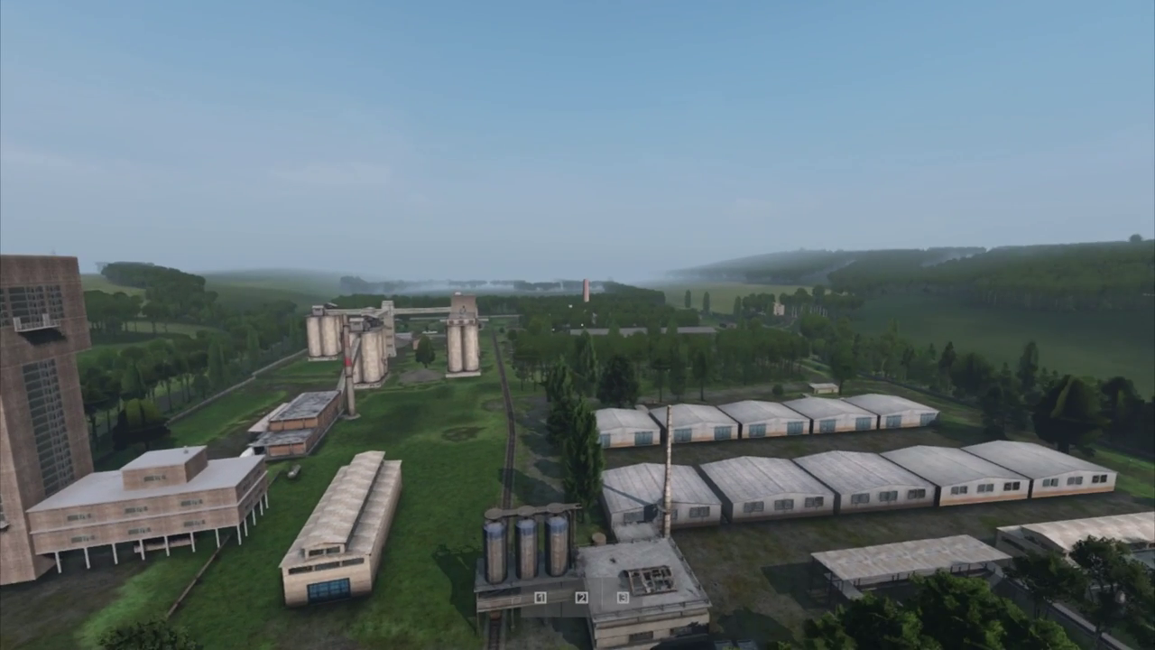
- Show the ZomBerry admin map of Banov and pan it east and south toward Trebichava and Dubnicka
key("Insert")
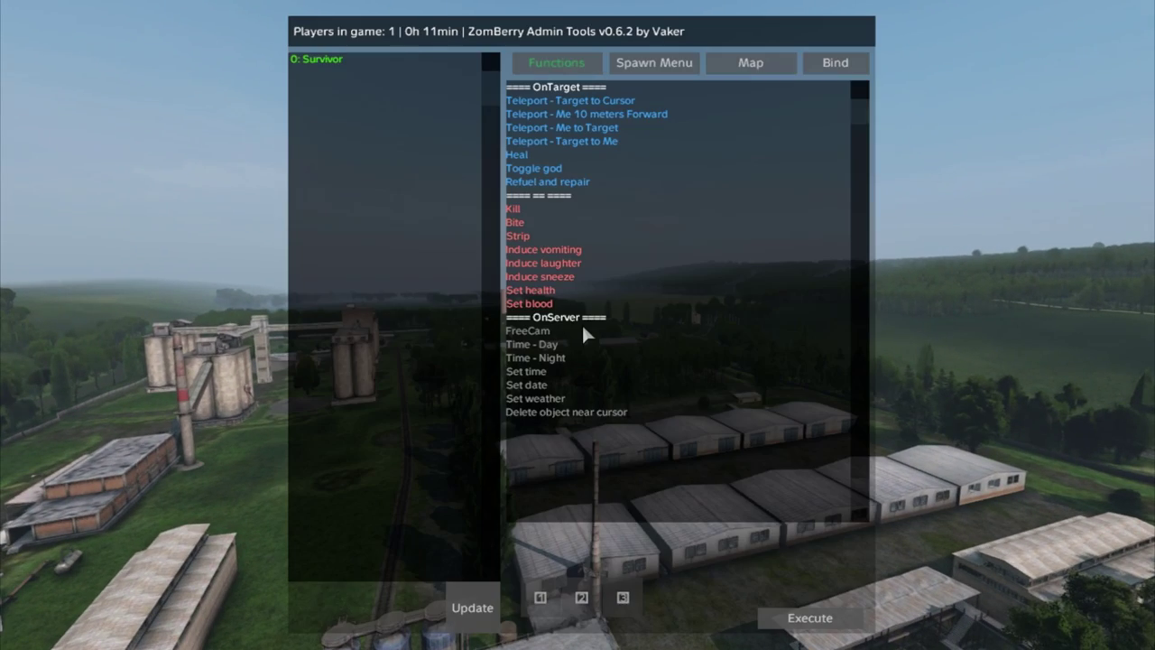
left_click(764, 62)
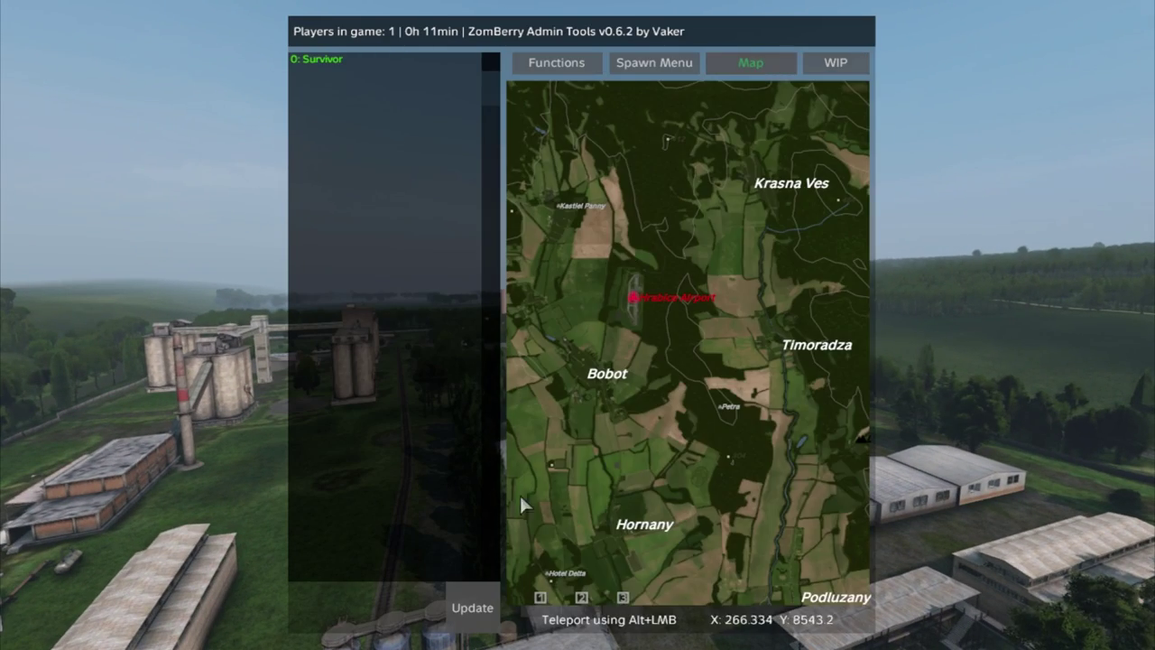
mouse_move(742, 507)
left_mouse_down()
mouse_move(749, 478)
mouse_move(675, 407)
mouse_move(698, 353)
mouse_move(665, 358)
mouse_move(722, 247)
mouse_move(646, 436)
mouse_move(706, 176)
mouse_move(698, 340)
mouse_move(765, 340)
mouse_move(748, 344)
left_mouse_up()
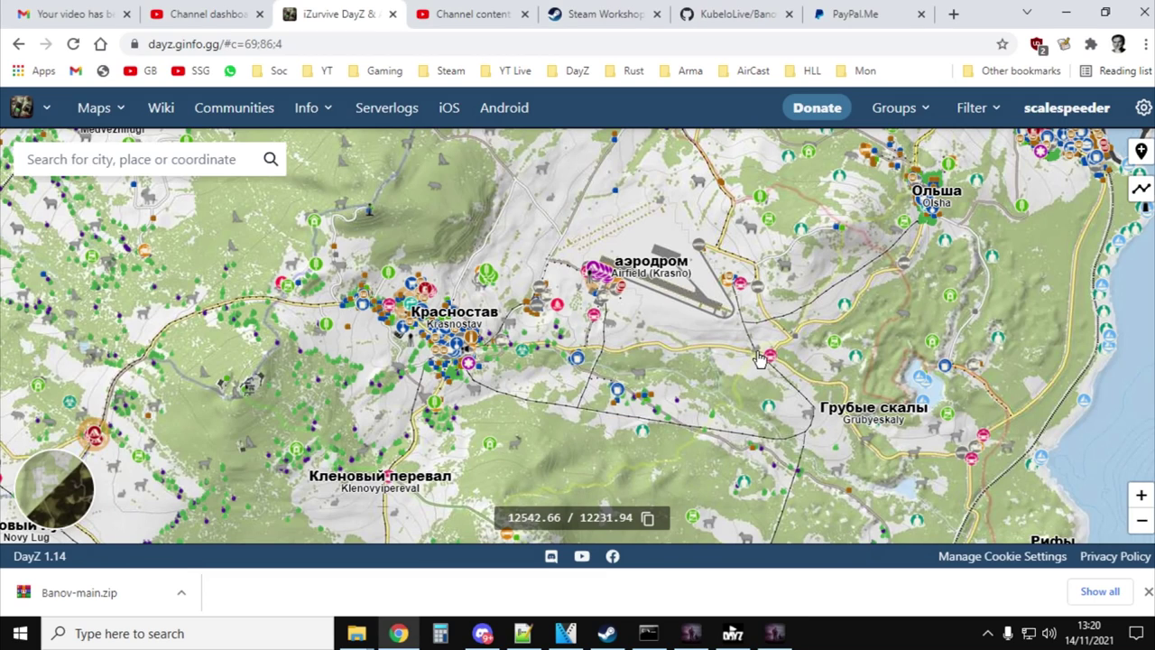
- Switch from the iZurvive Chernarus map to the Banov Steam Workshop page
left_click(636, 15)
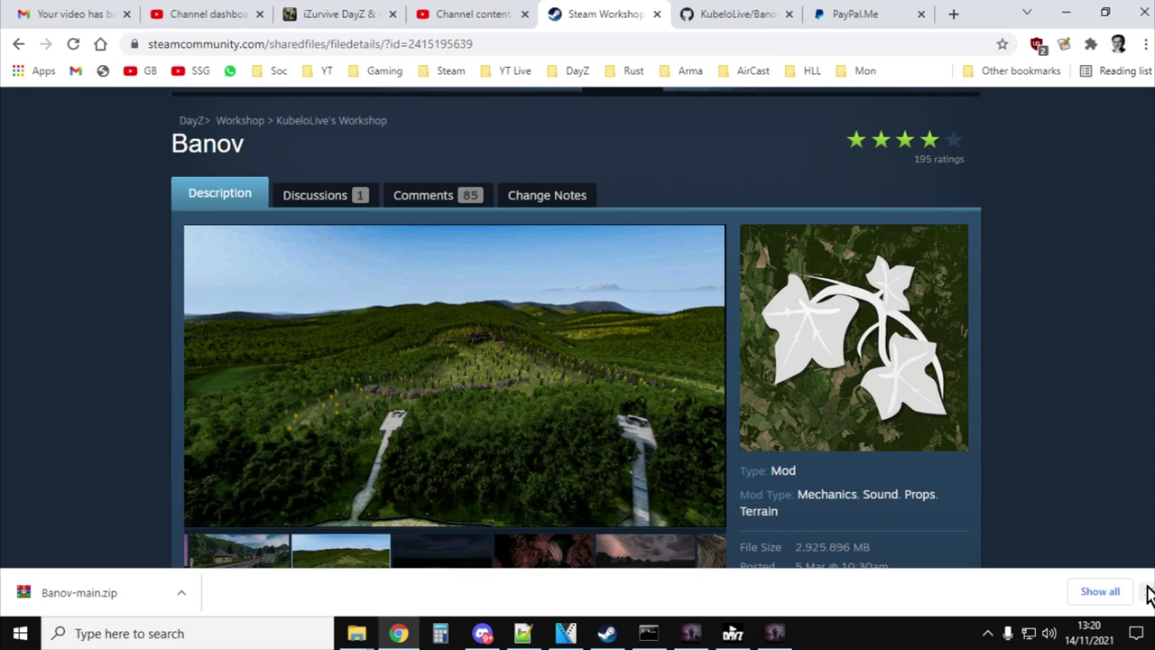
- Dismiss the finished-download bar and scroll through the Banov mod description
left_click(1148, 592)
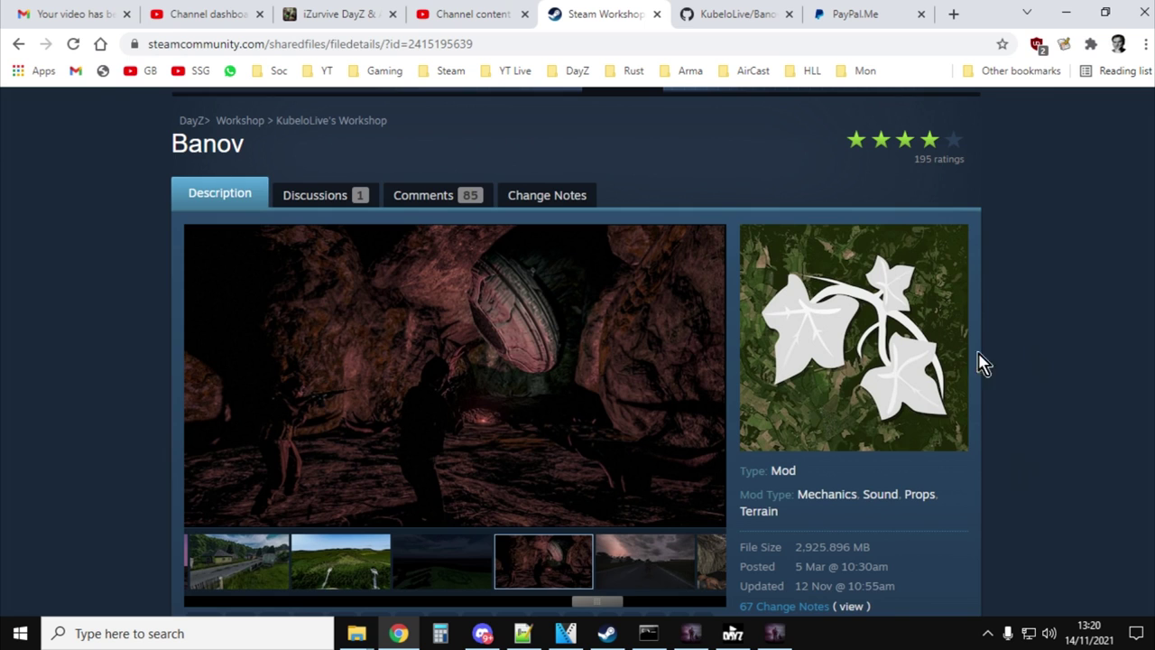
scroll(871, 406, "down", 2)
scroll(871, 406, "down", 2)
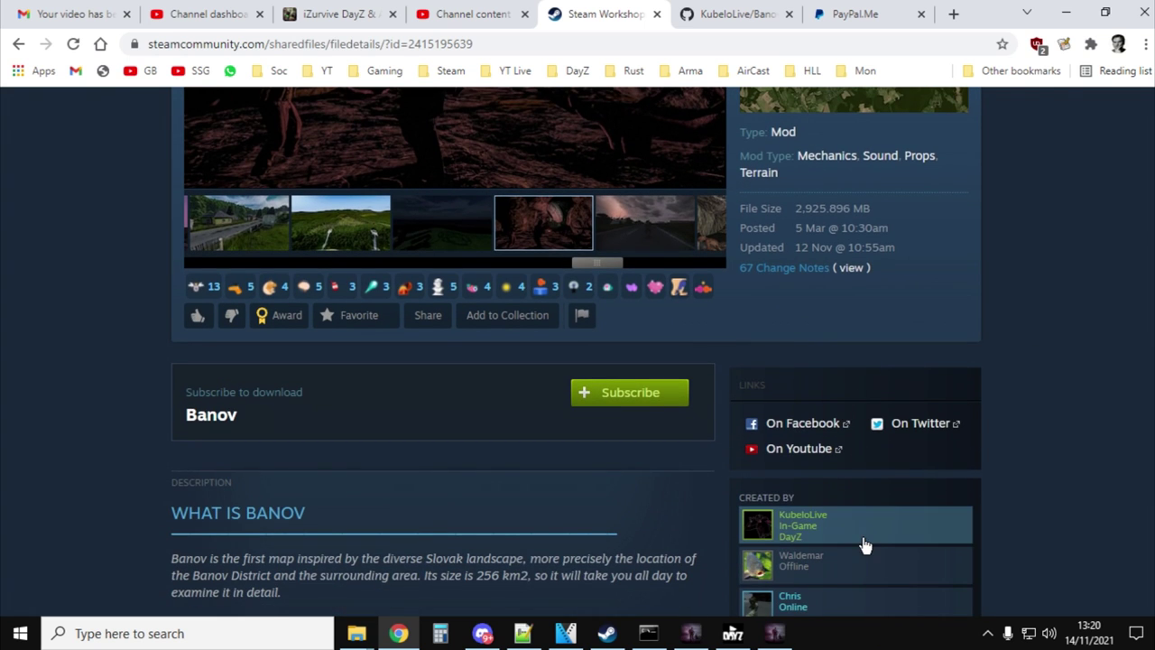
scroll(749, 372, "down", 1)
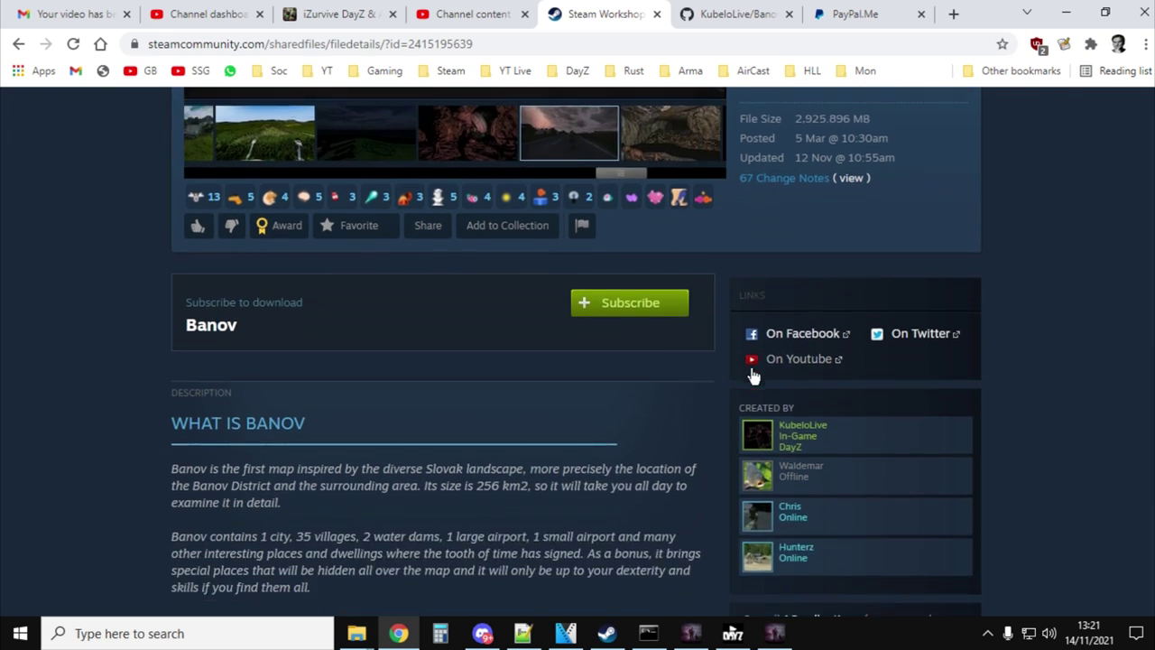
scroll(749, 370, "down", 1)
scroll(751, 374, "down", 1)
scroll(812, 415, "down", 1)
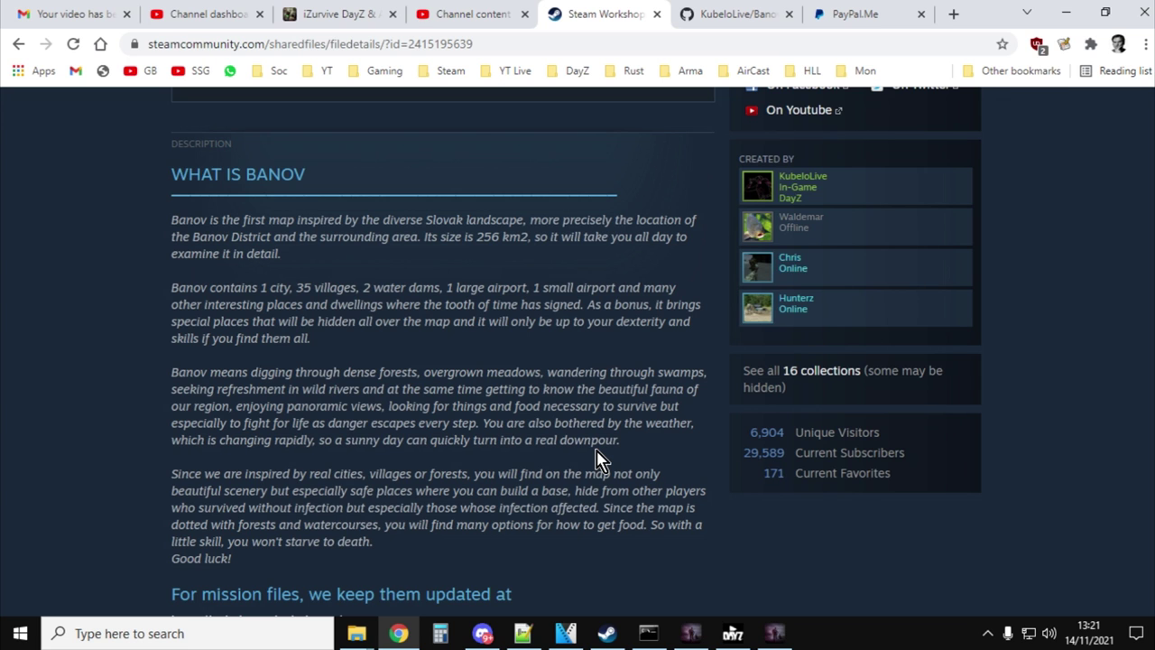
- Scroll to the mission-files GitHub link and support section, then open the author's PayPal page
scroll(596, 460, "up", 5)
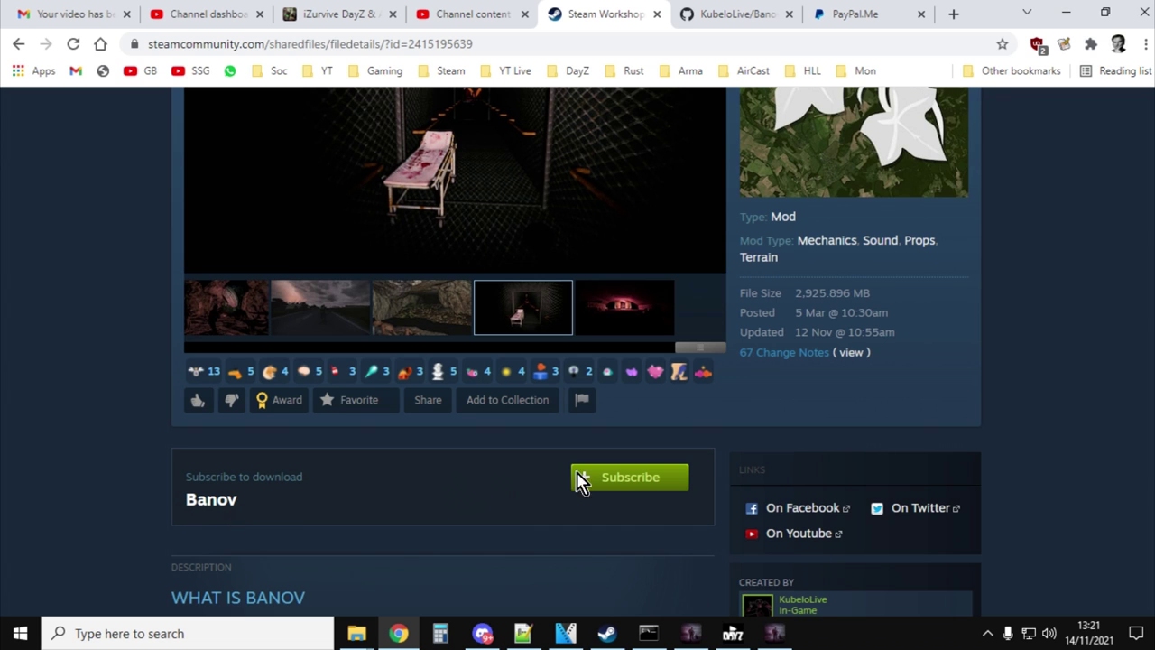
scroll(524, 488, "down", 4)
scroll(514, 496, "down", 2)
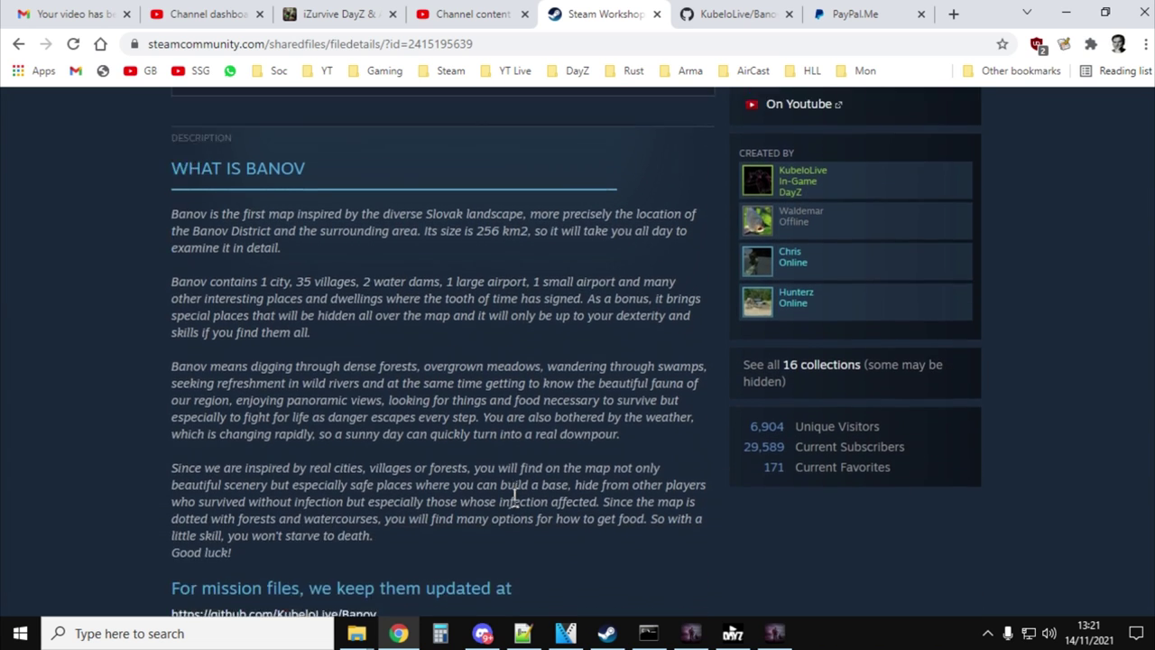
scroll(515, 497, "down", 1)
scroll(515, 496, "down", 1)
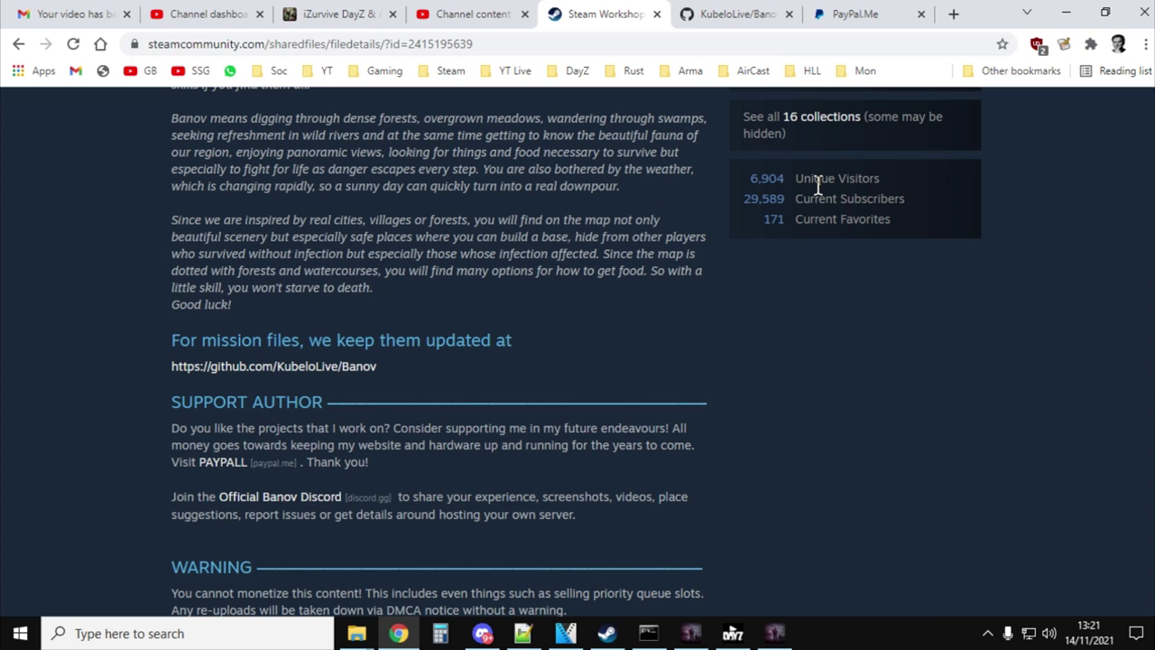
left_click(872, 16)
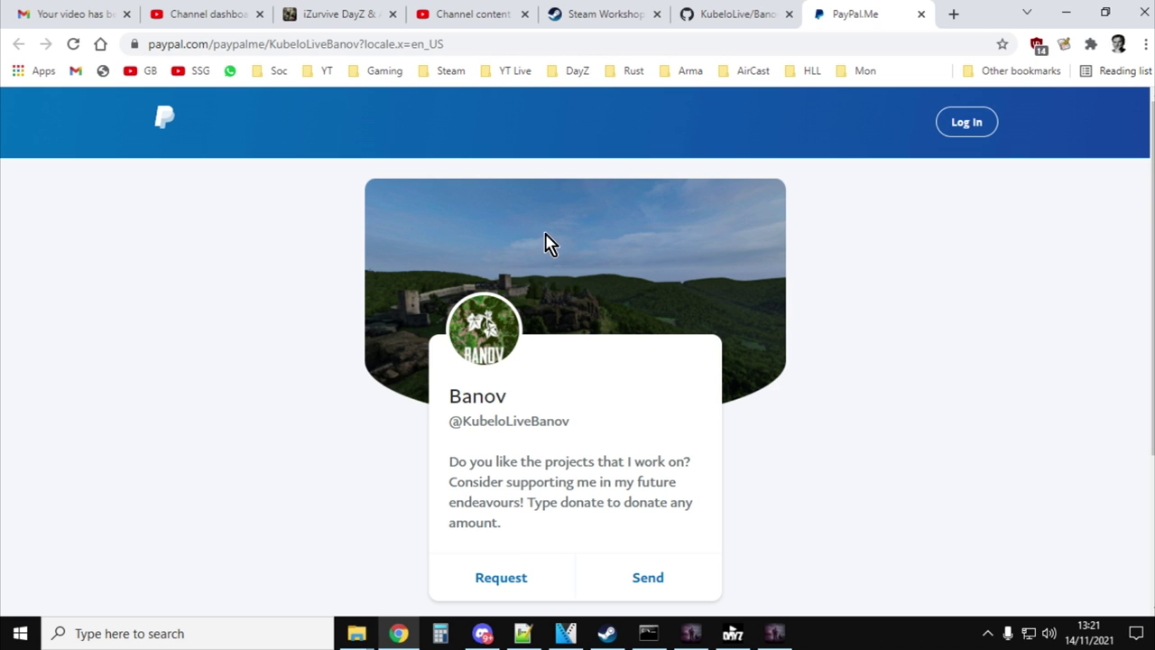
left_click(624, 14)
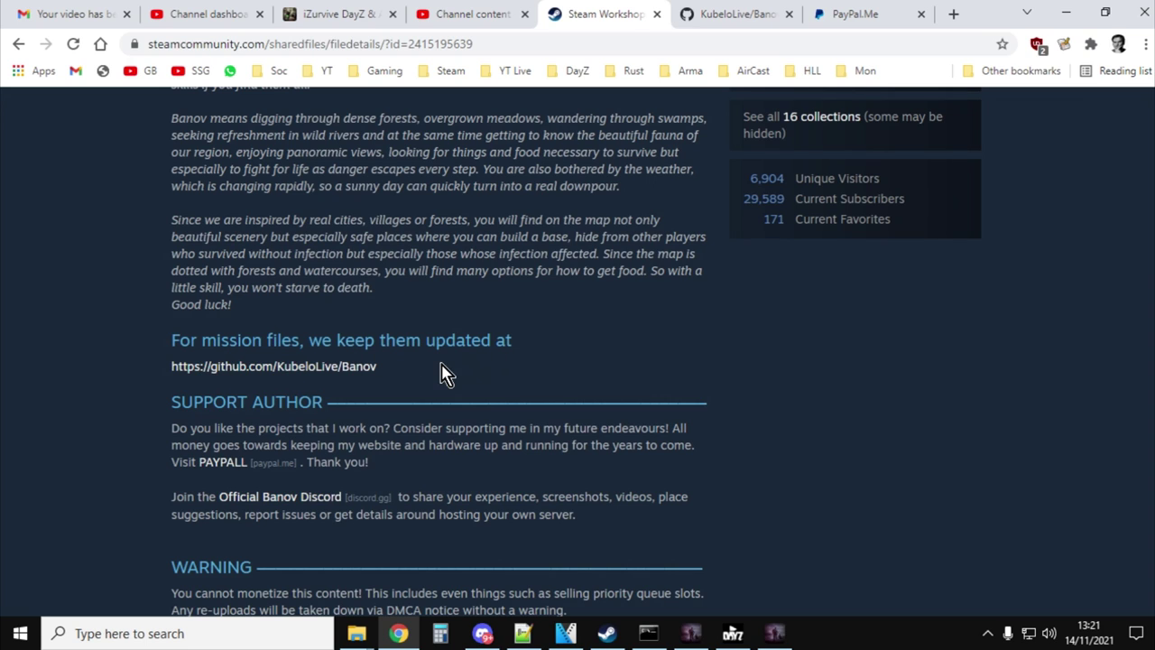
- Highlight the mission-files GitHub address, then switch to the KubeloLive/Banov GitHub repository
left_click_drag(415, 377, 159, 382)
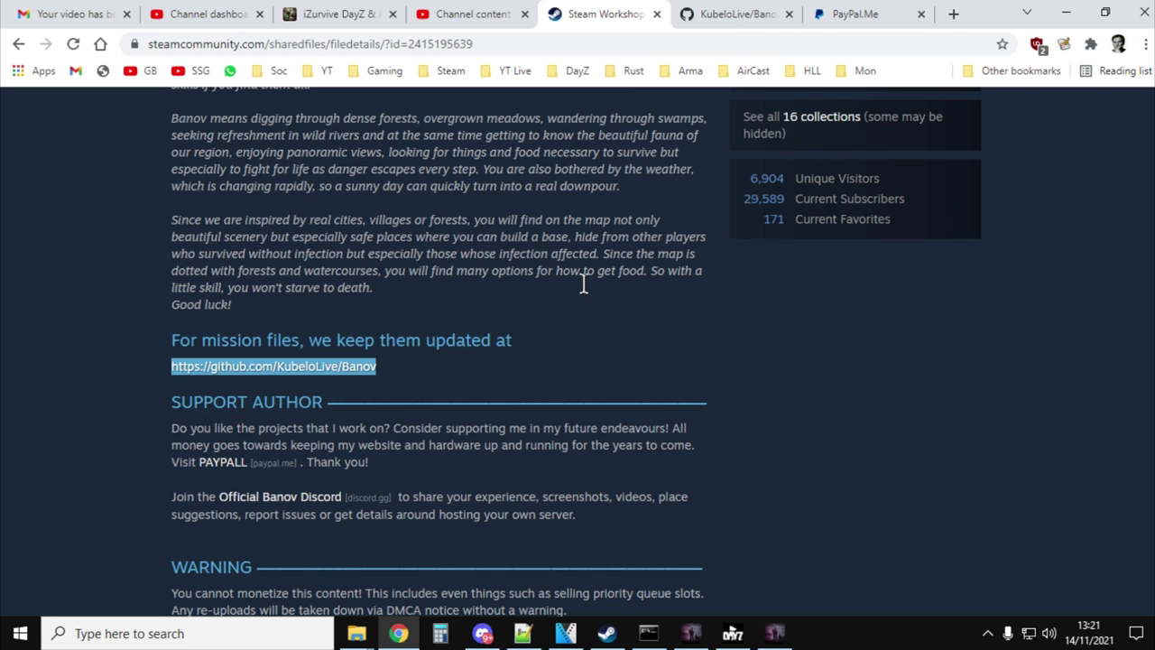
scroll(815, 373, "up", 1)
scroll(815, 374, "up", 4)
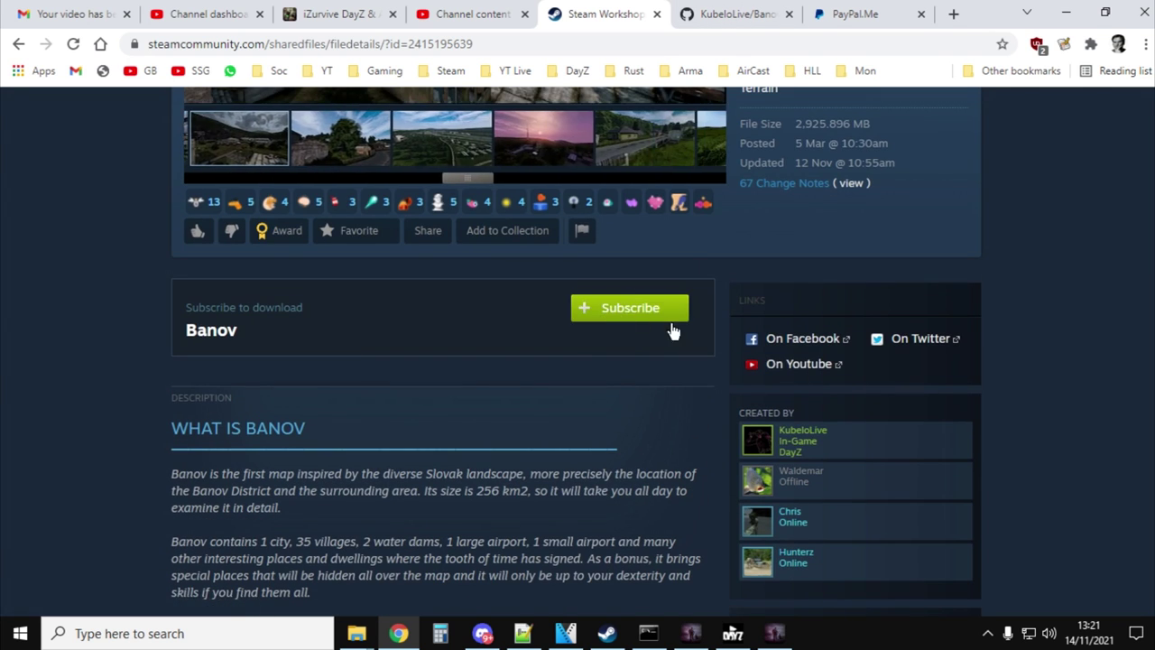
left_click(735, 28)
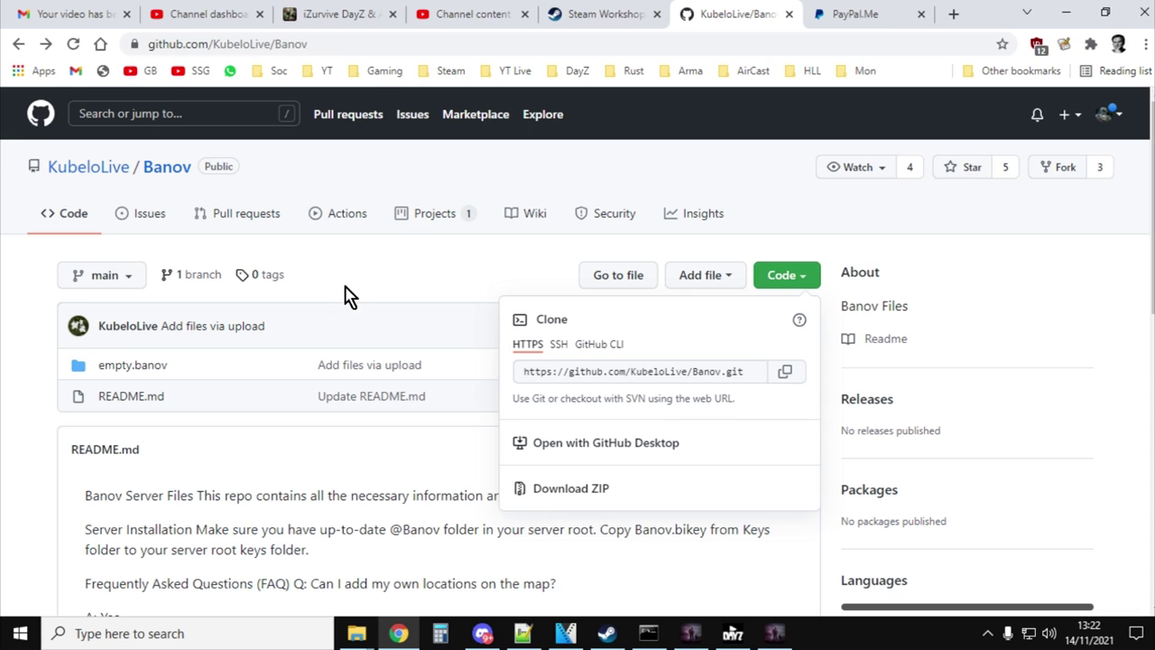
- Check the Banov README and Download ZIP option, close the Code menu, and return to DayZ Launcher
left_click(4, 375)
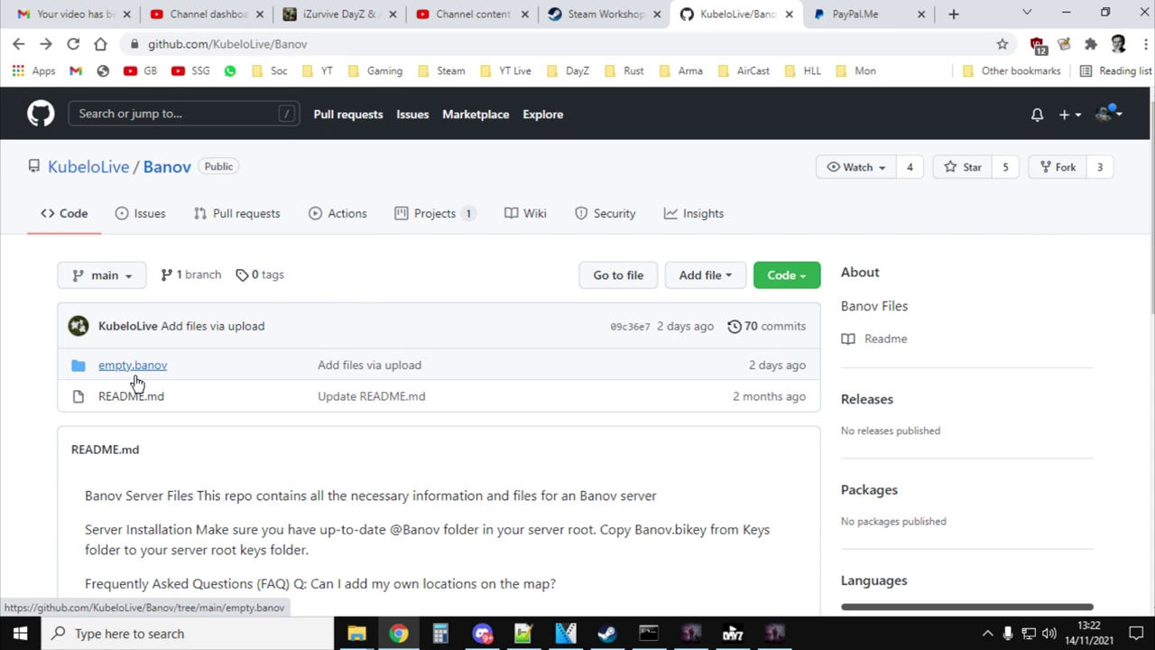
scroll(212, 481, "down", 2)
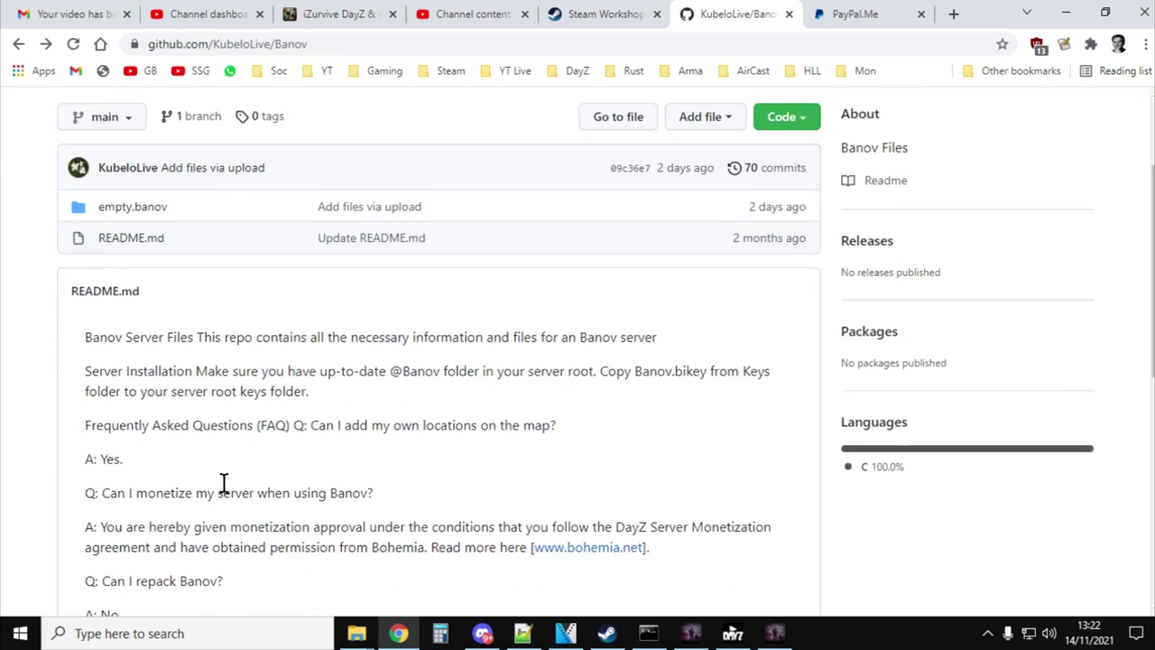
scroll(221, 479, "up", 1)
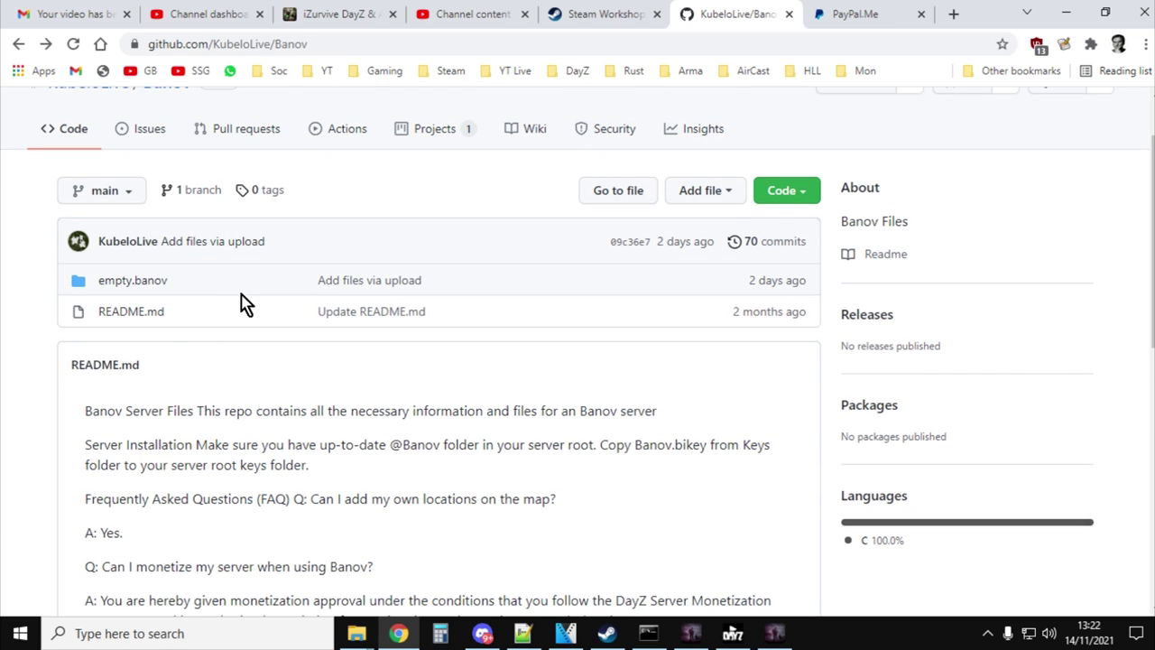
left_click(802, 202)
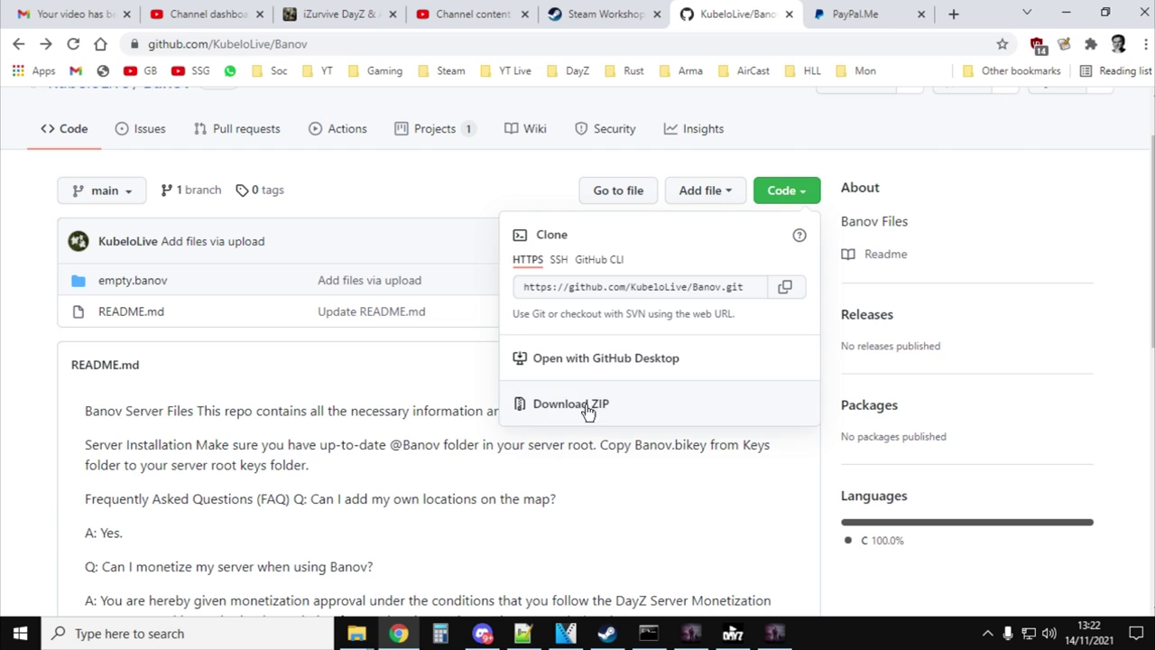
left_click(11, 355)
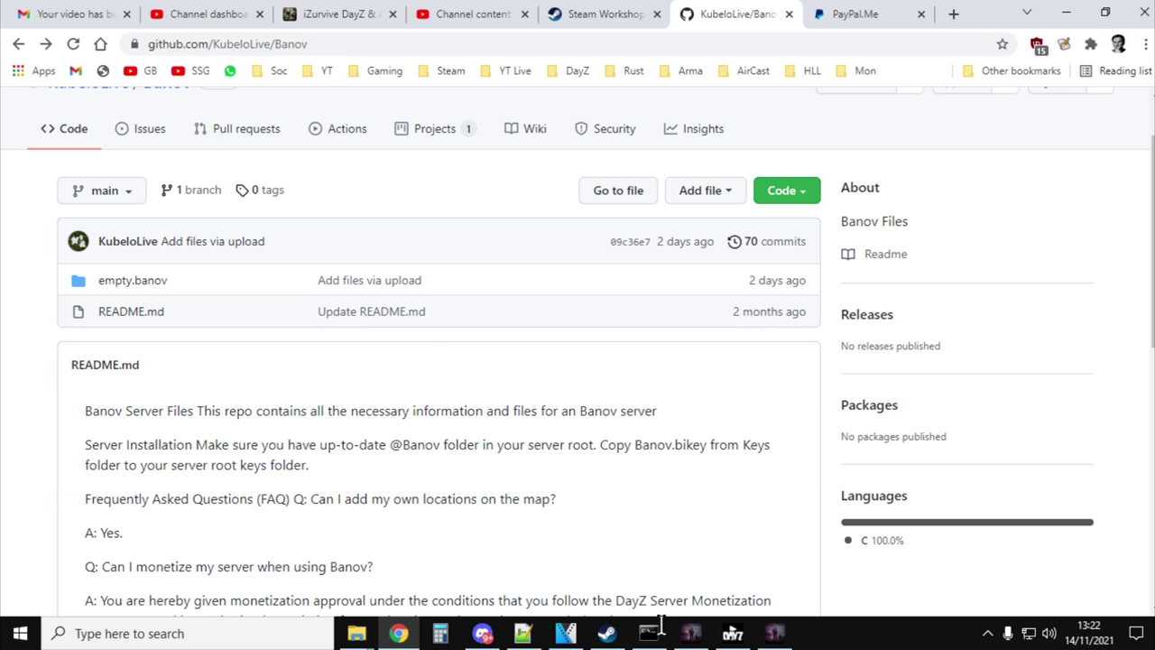
left_click(732, 635)
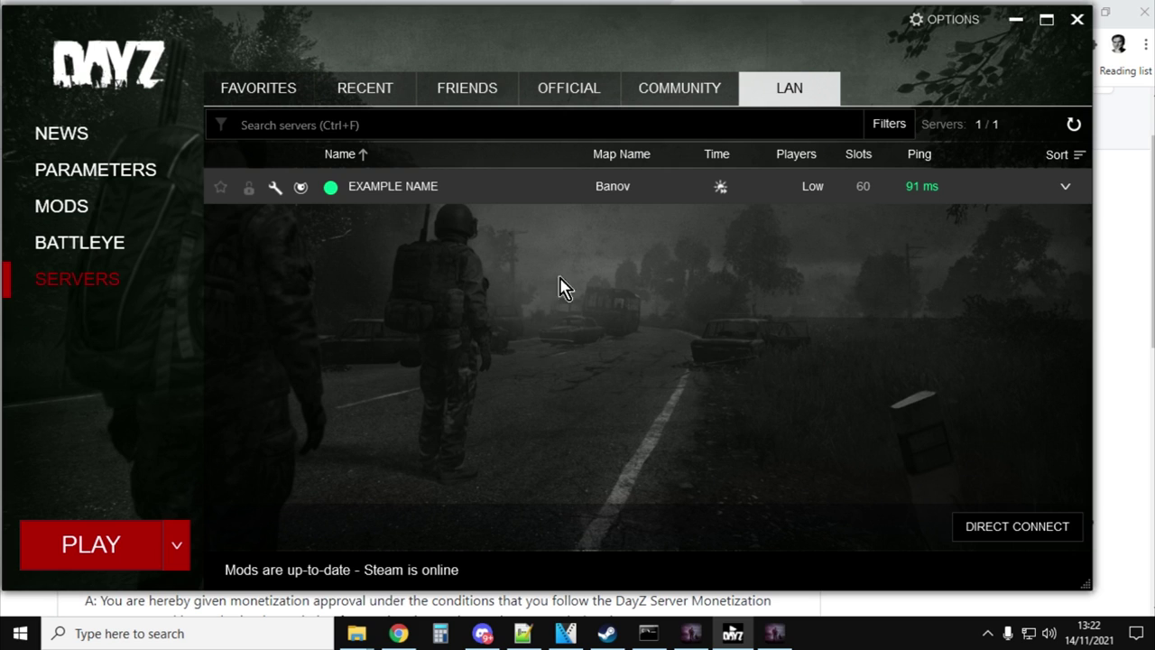
- Preview the open File Explorer windows from the taskbar
left_click(357, 634)
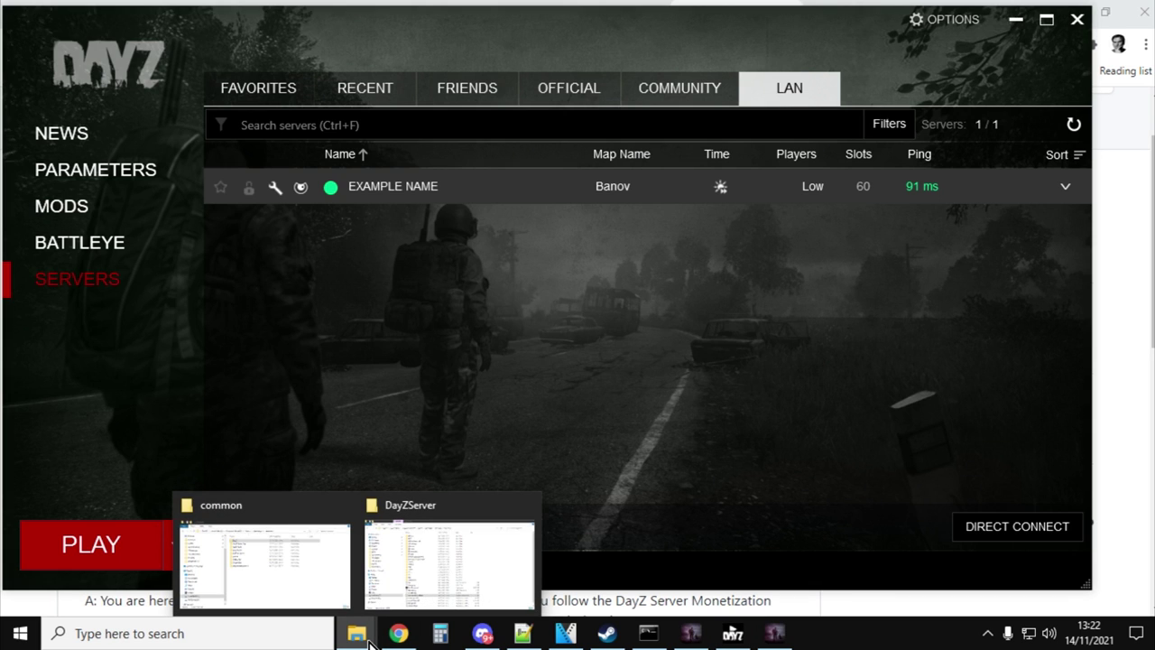
- Maximize the Steam common folder window and open the DayZ game folder
left_click(268, 567)
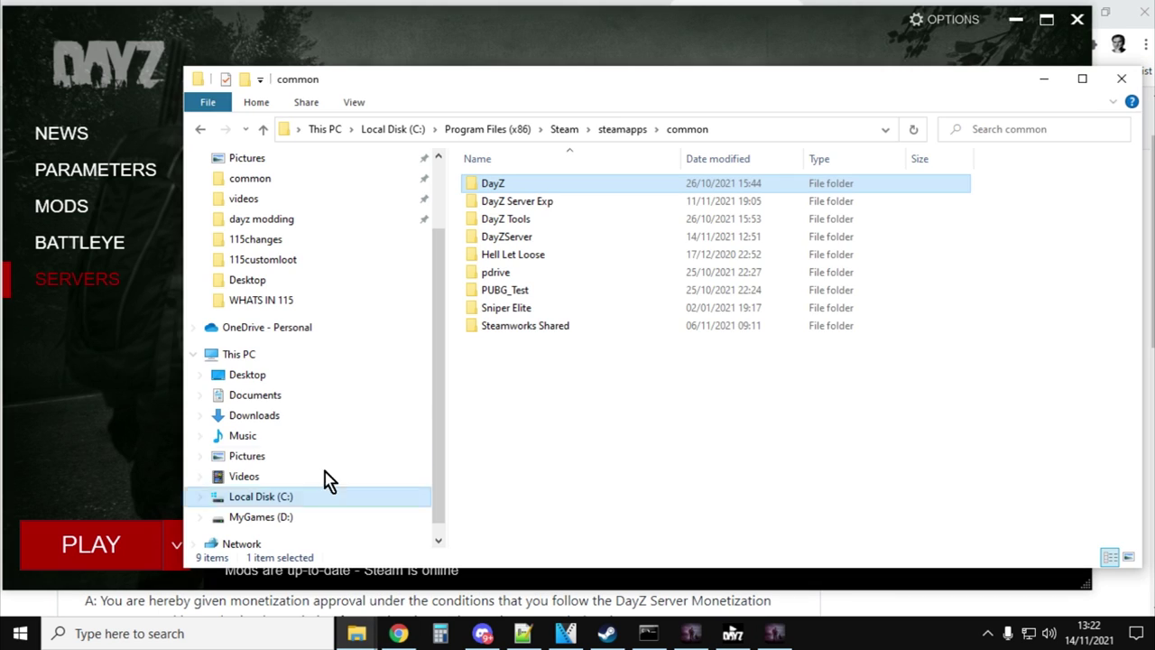
left_click(1082, 78)
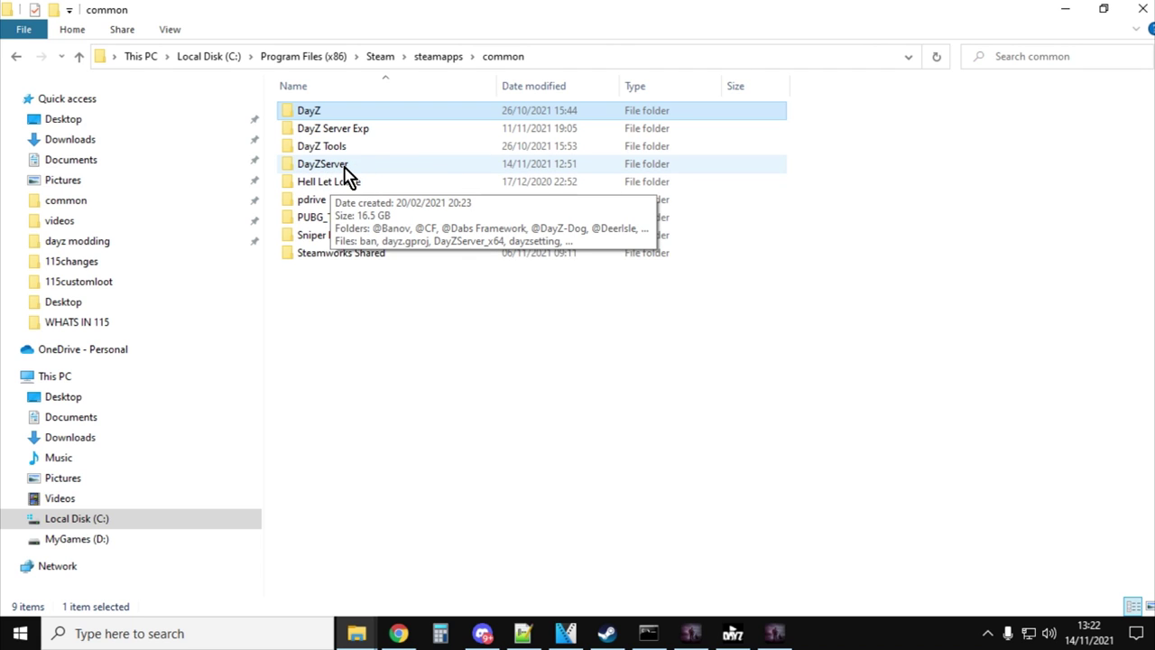
double_click(307, 117)
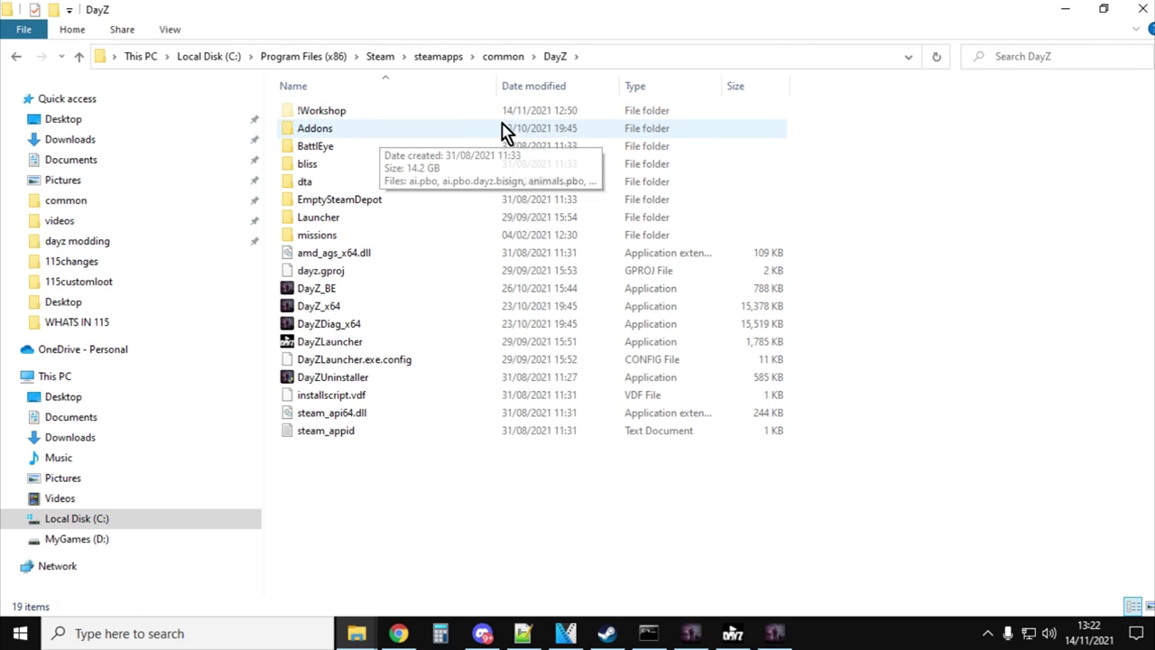
left_click(325, 116)
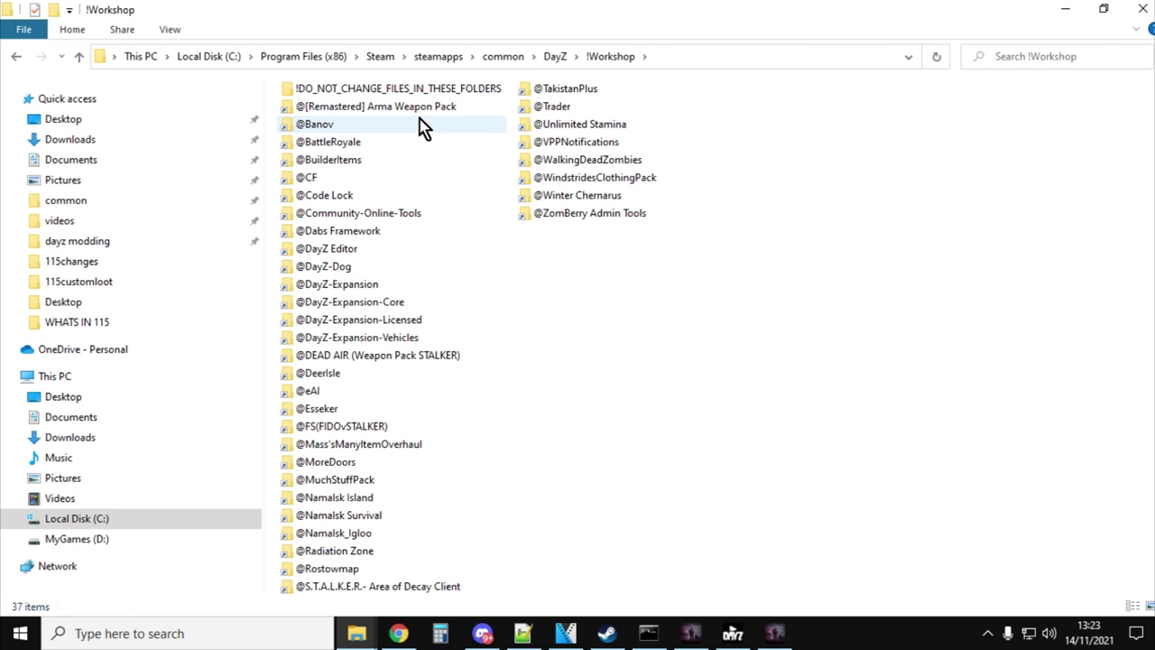
right_click(317, 133)
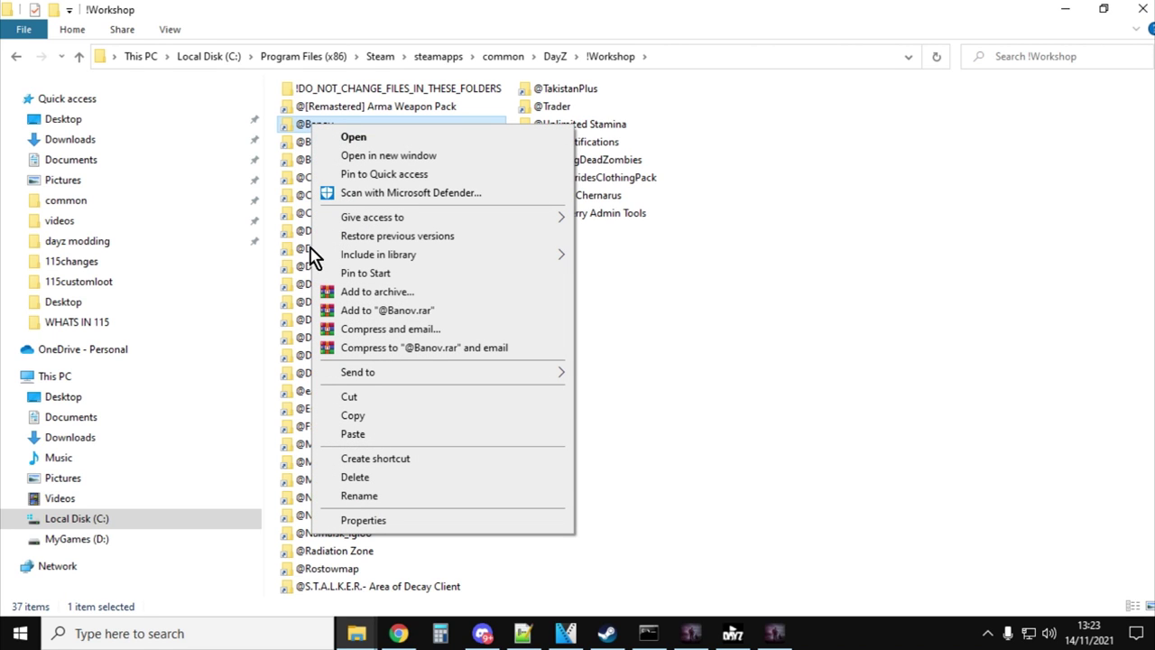
left_click(78, 58)
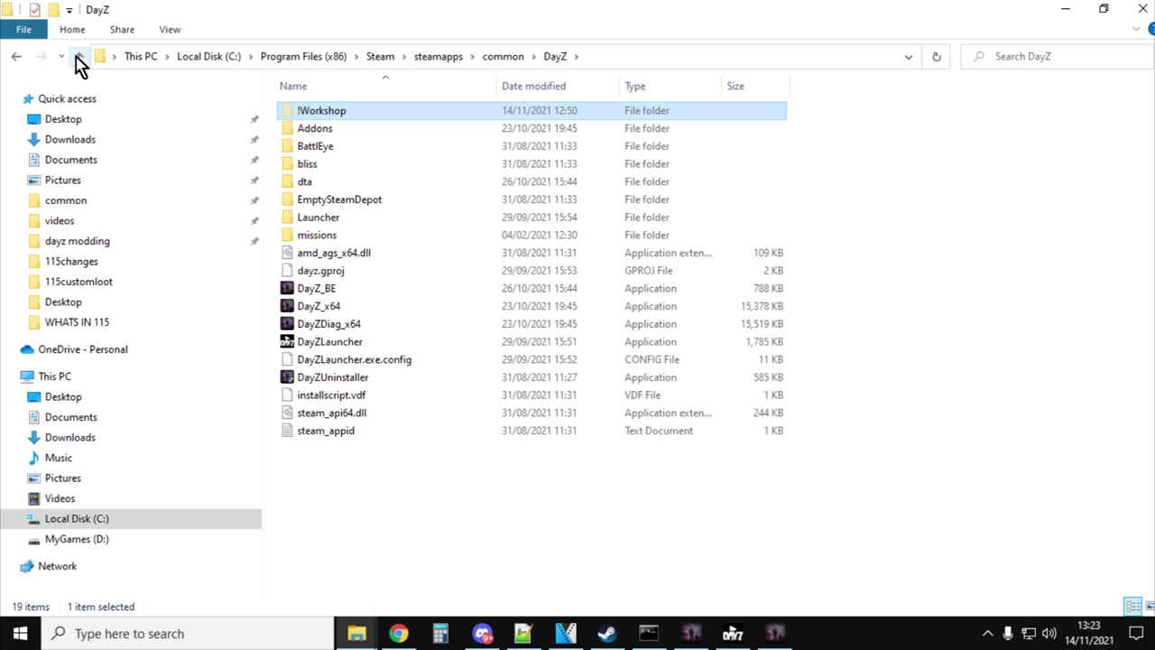
left_click(79, 58)
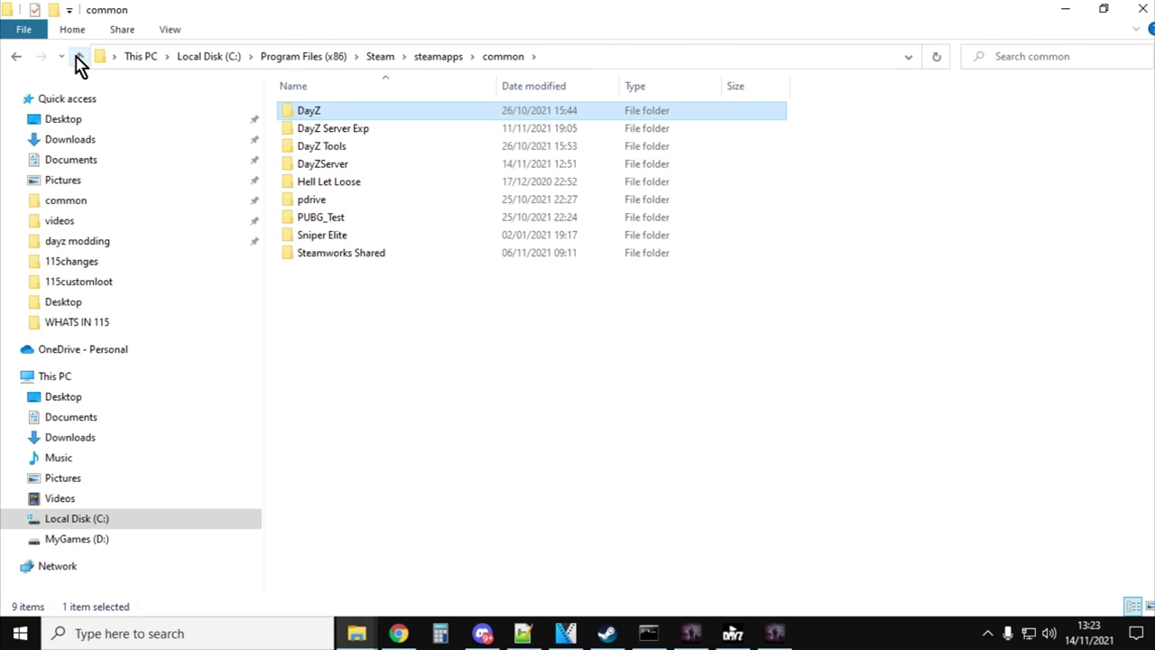
left_click(325, 167)
double_click(323, 166)
right_click(1023, 283)
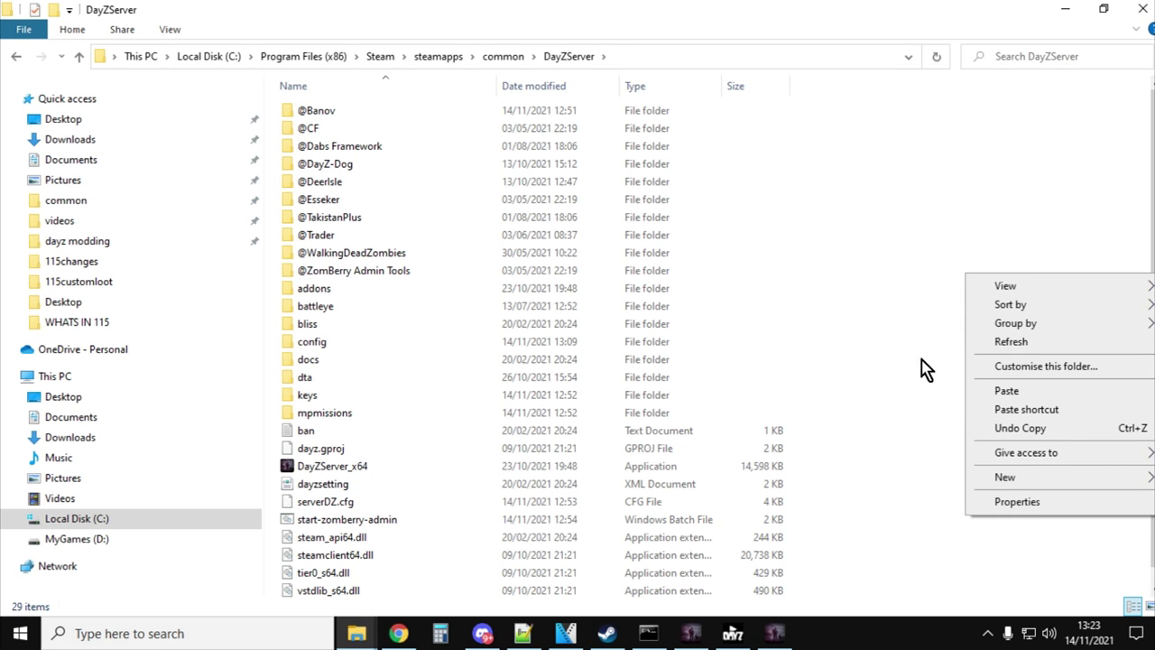
left_click(327, 120)
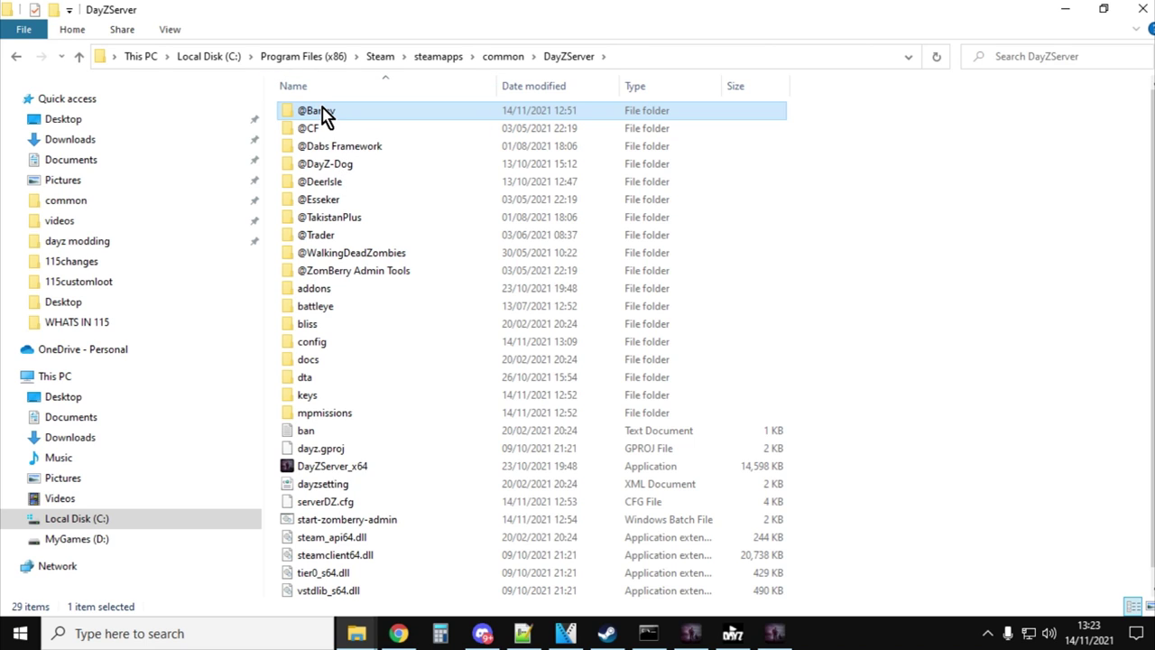
double_click(325, 120)
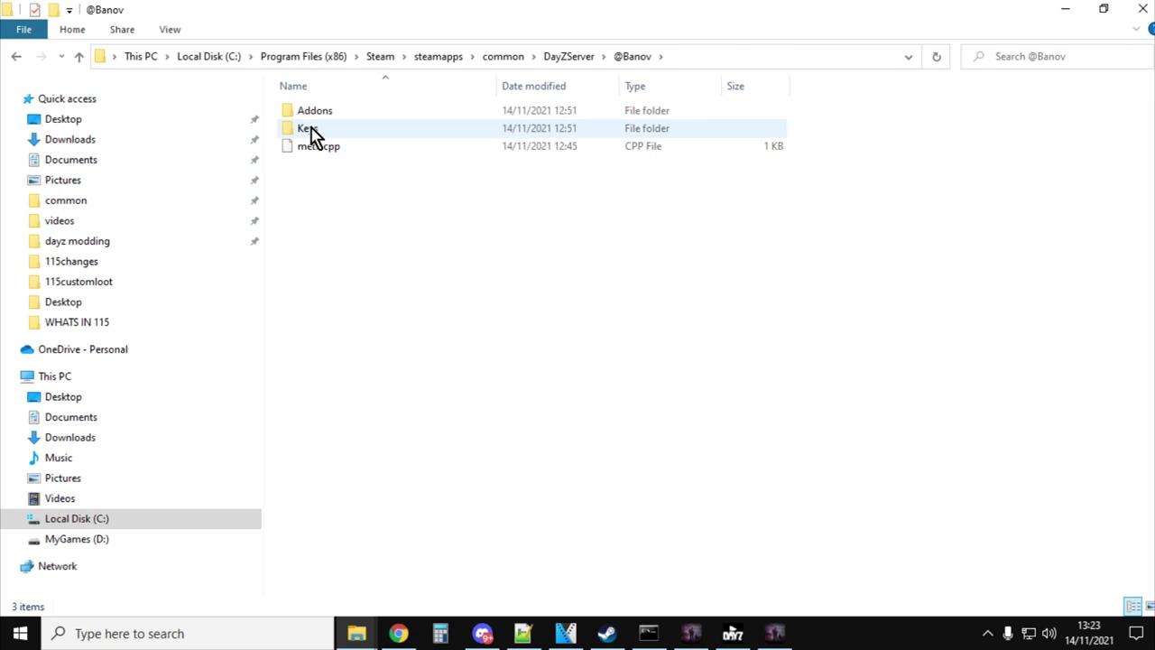
double_click(314, 129)
- Copy BANOV.bikey and go back up to the DayZServer folder
right_click(330, 110)
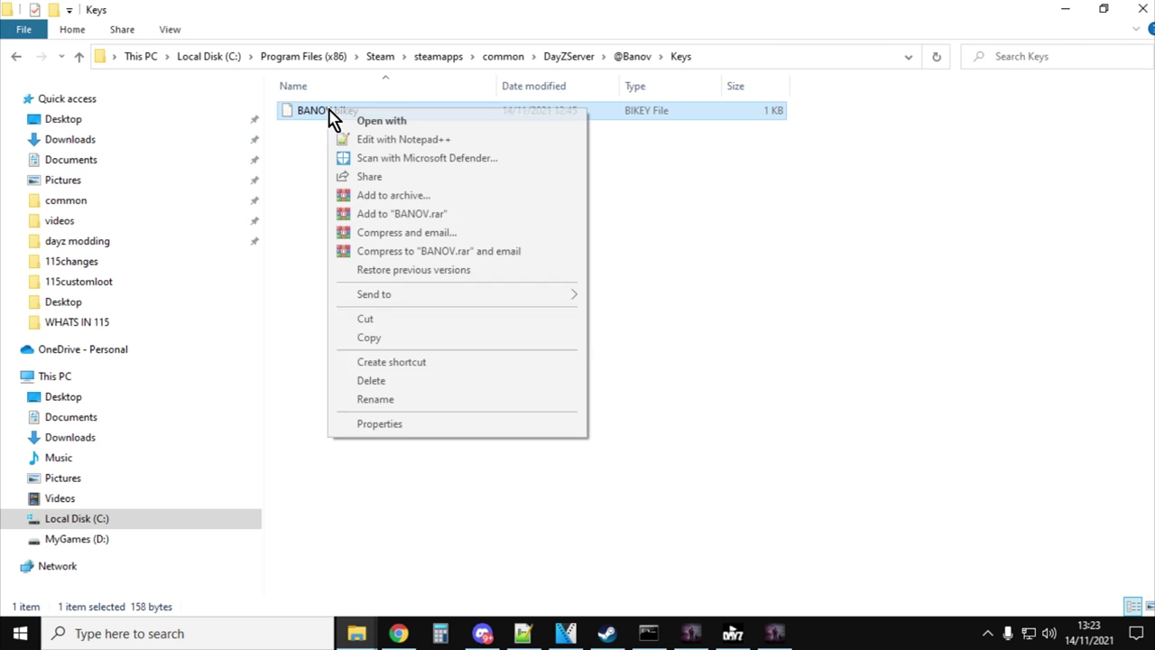
left_click(381, 338)
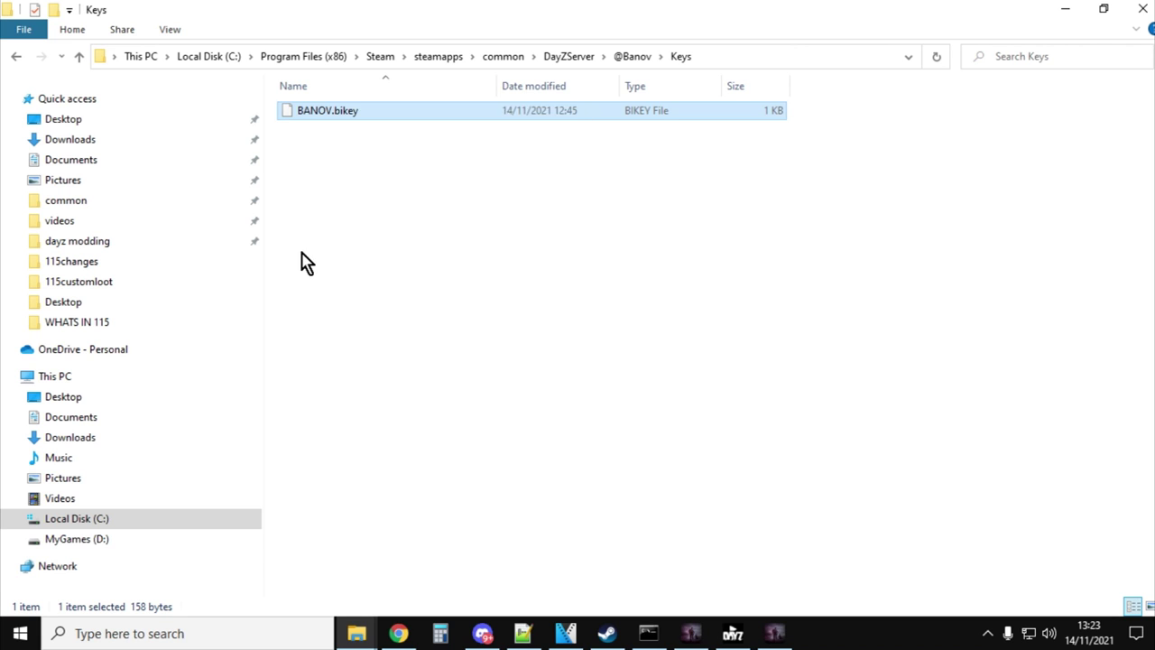
left_click(334, 226)
left_click(79, 58)
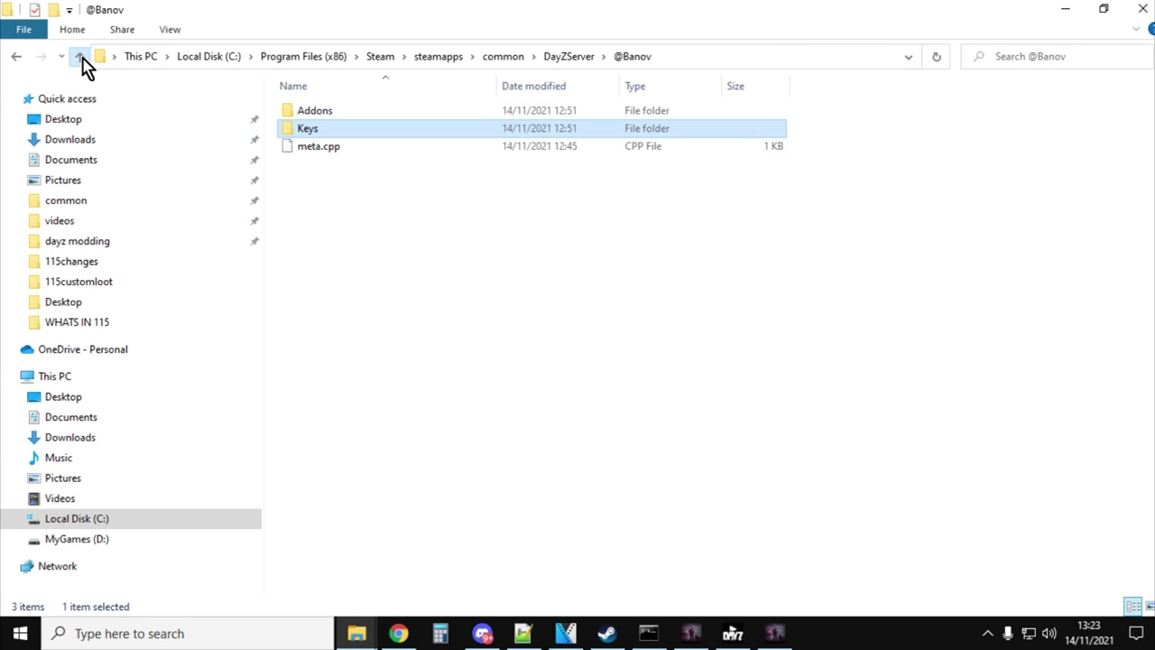
left_click(80, 57)
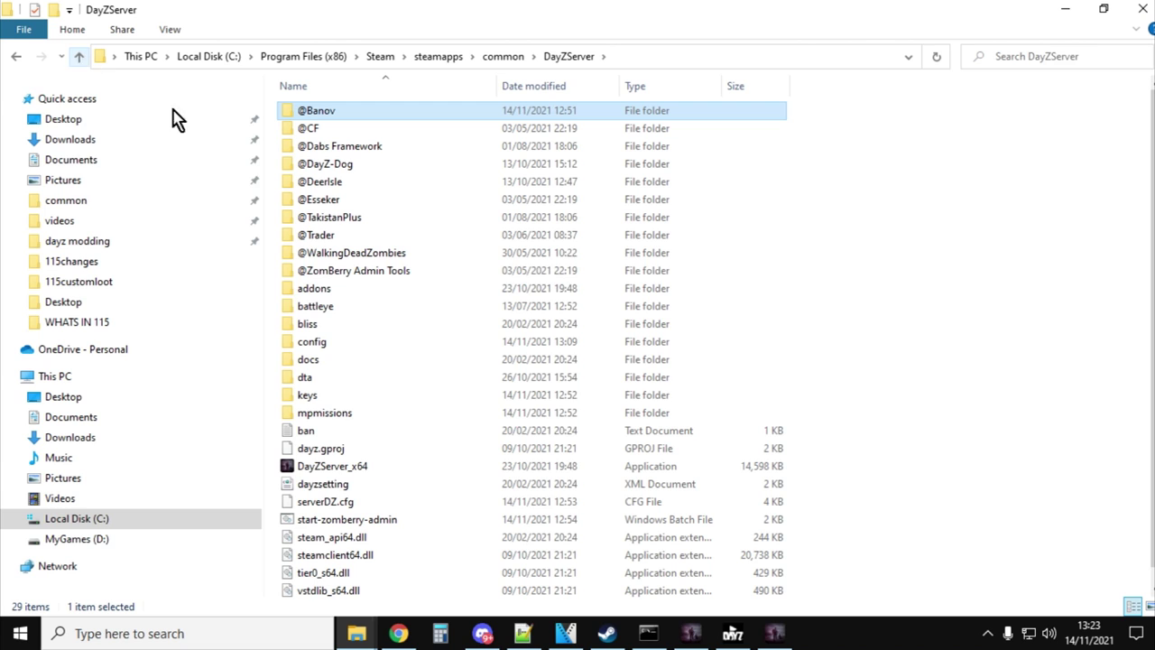
- Paste the key into DayZServer\keys, go back up, and open Downloads
double_click(316, 402)
right_click(595, 507)
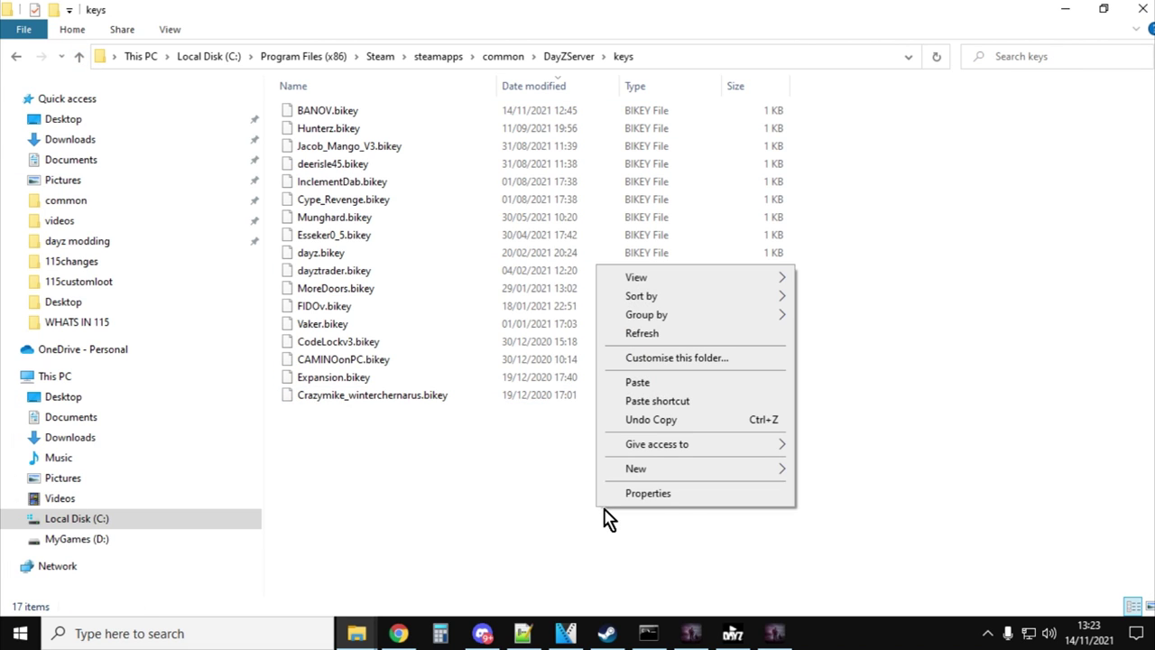
left_click(504, 447)
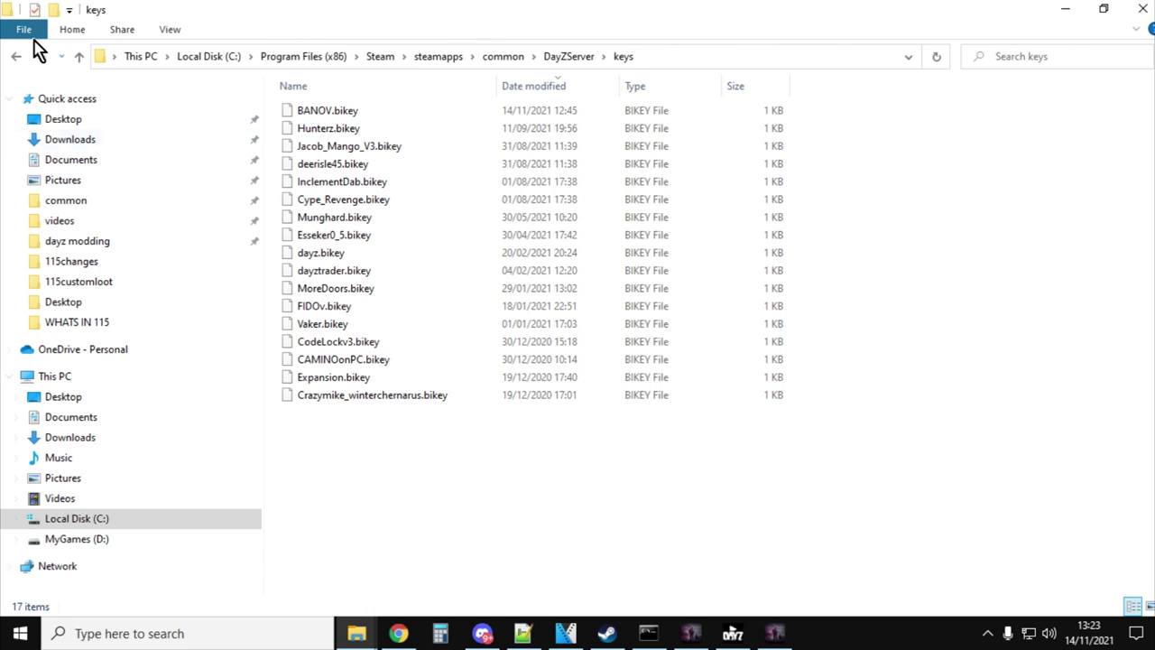
left_click(80, 58)
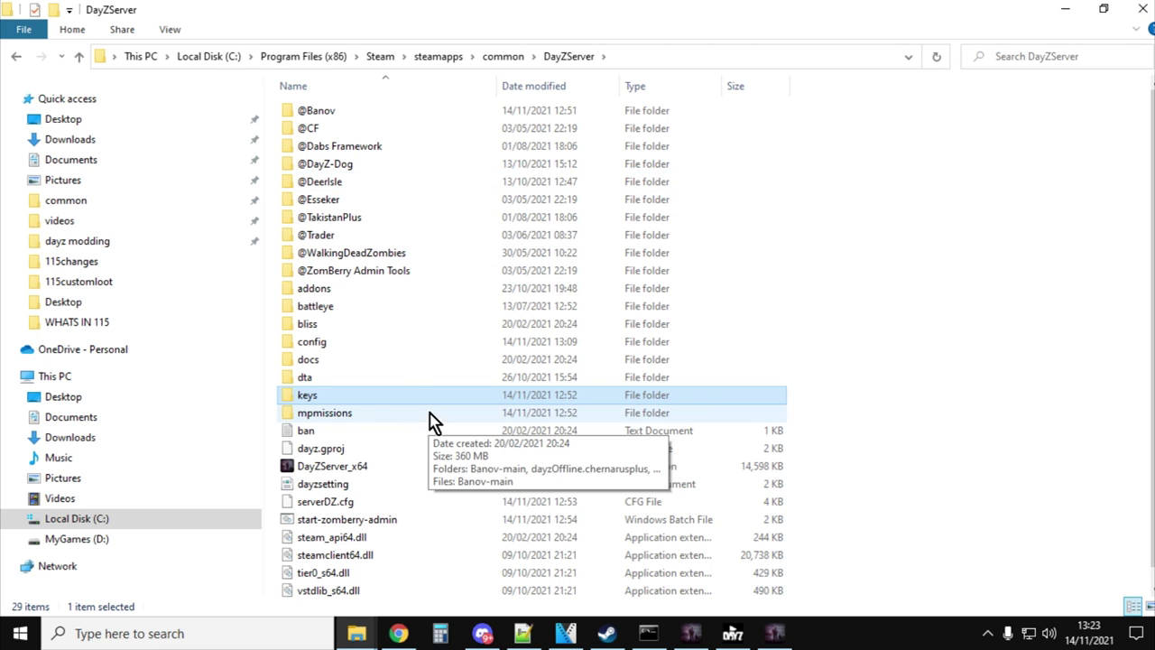
left_click(70, 438)
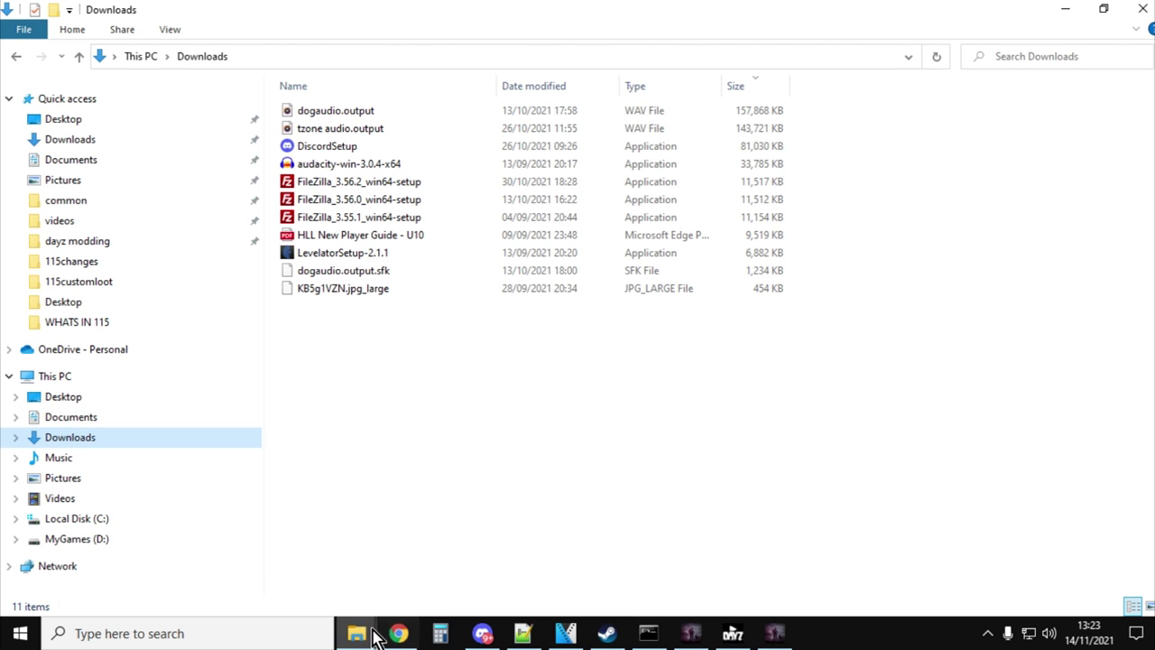
- Switch to the DayZServer Explorer window and open the mpmissions folder
left_click(79, 57)
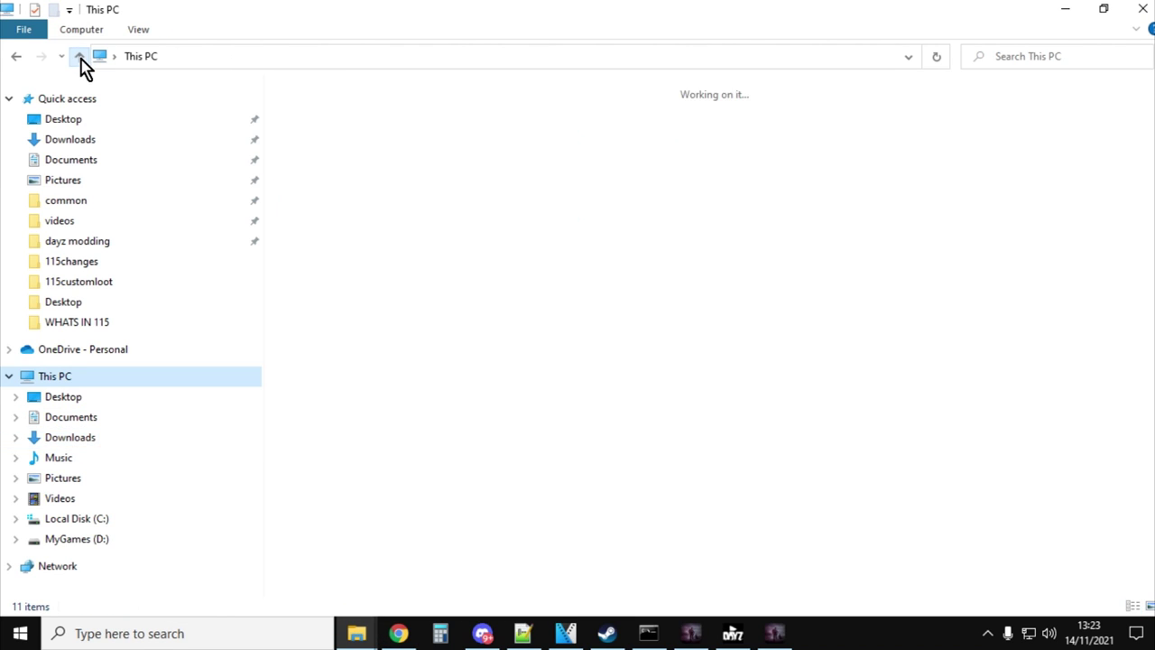
left_click(361, 632)
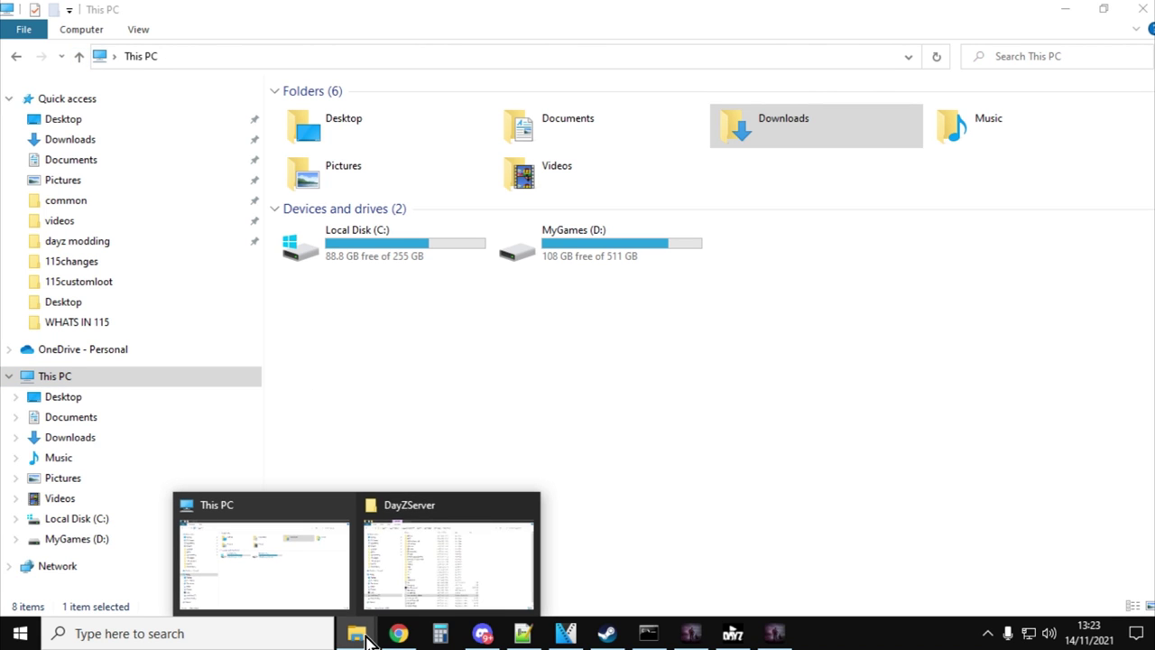
left_click(428, 603)
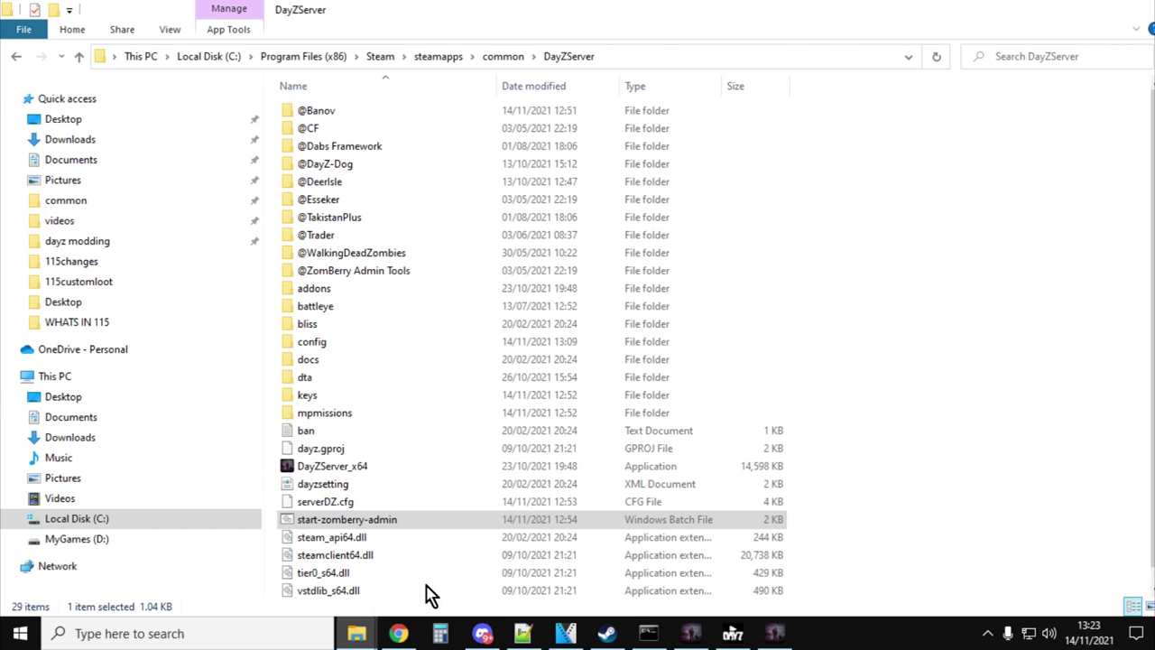
double_click(324, 417)
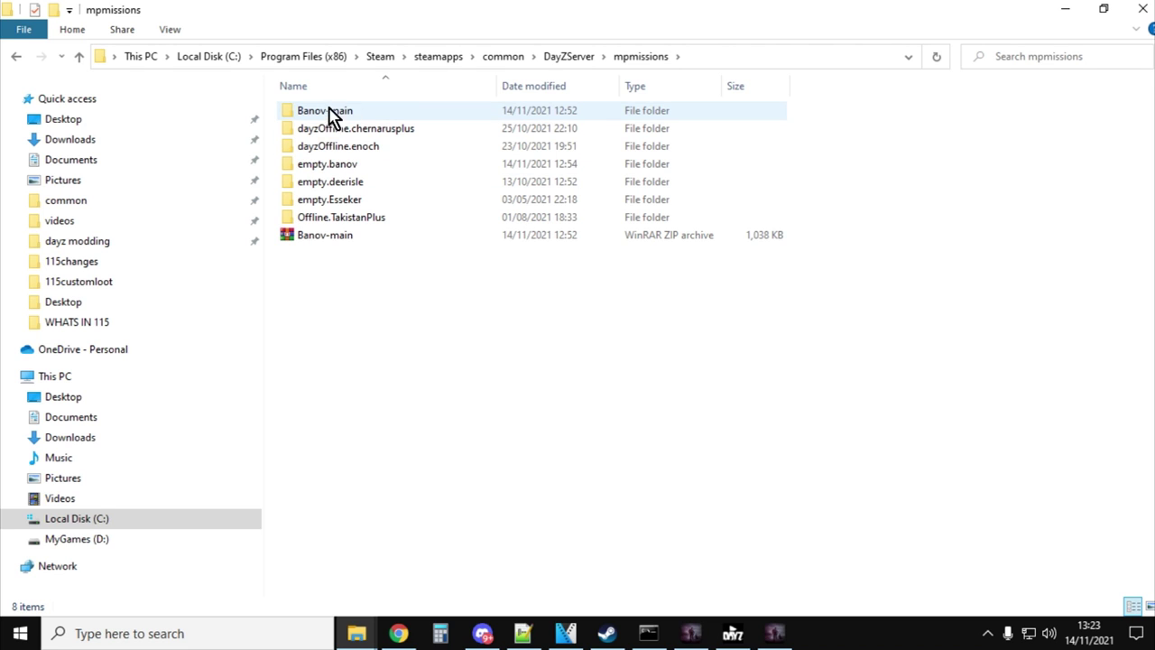
- Extract the Banov-main ZIP in place and look inside the extracted folder
right_click(334, 239)
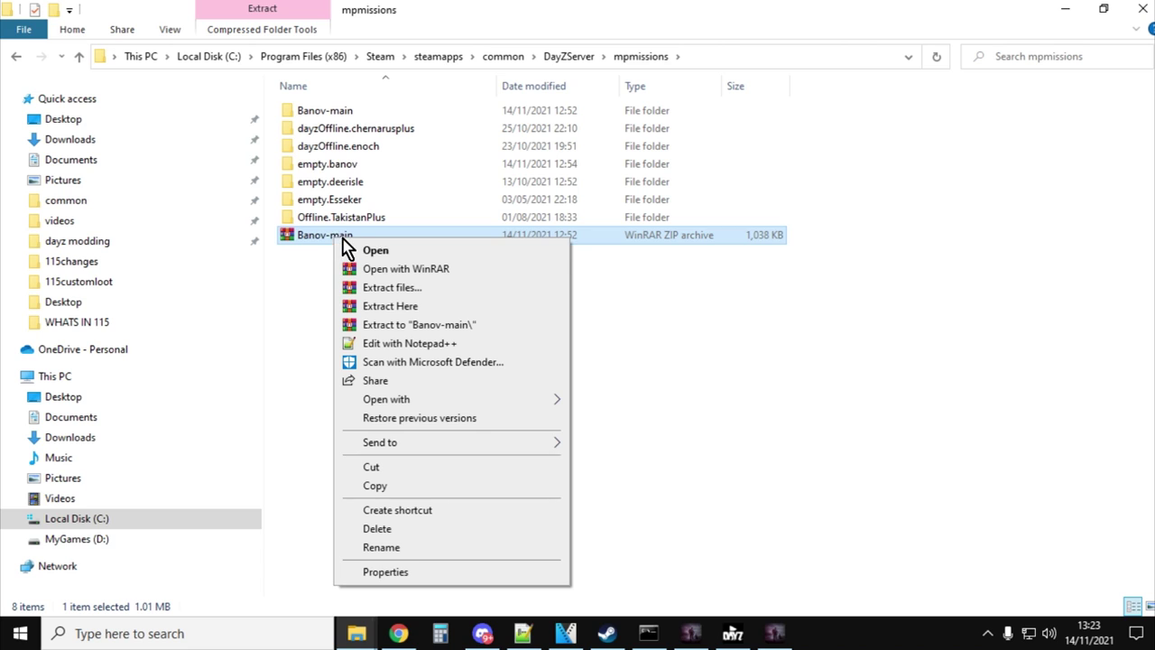
left_click(394, 307)
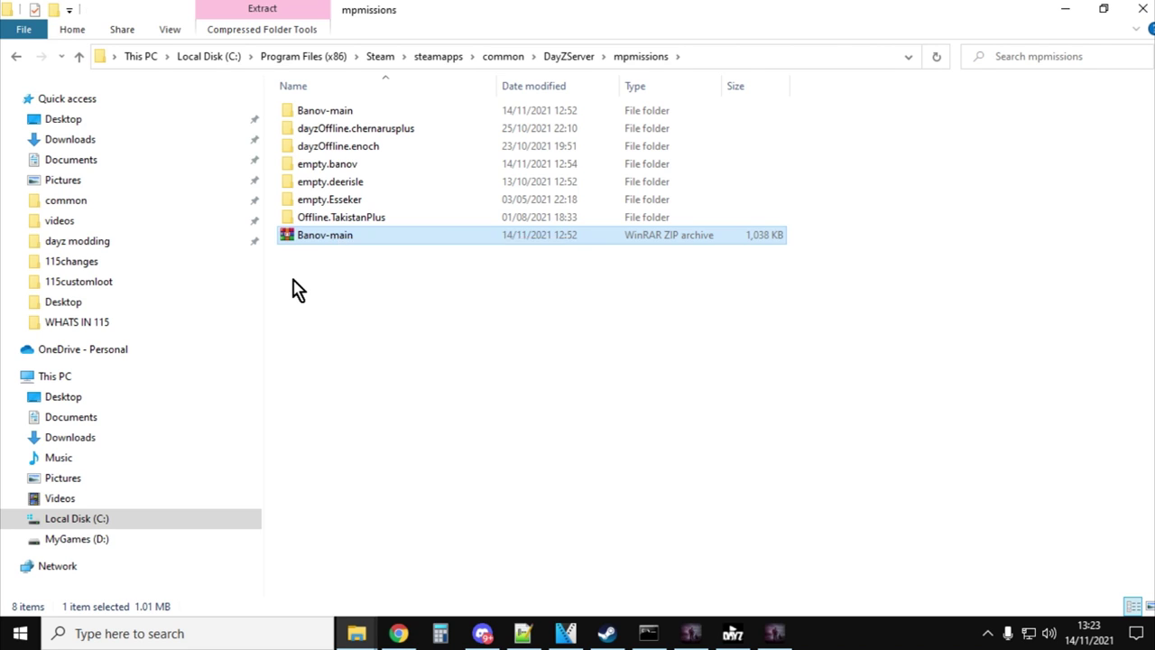
double_click(339, 114)
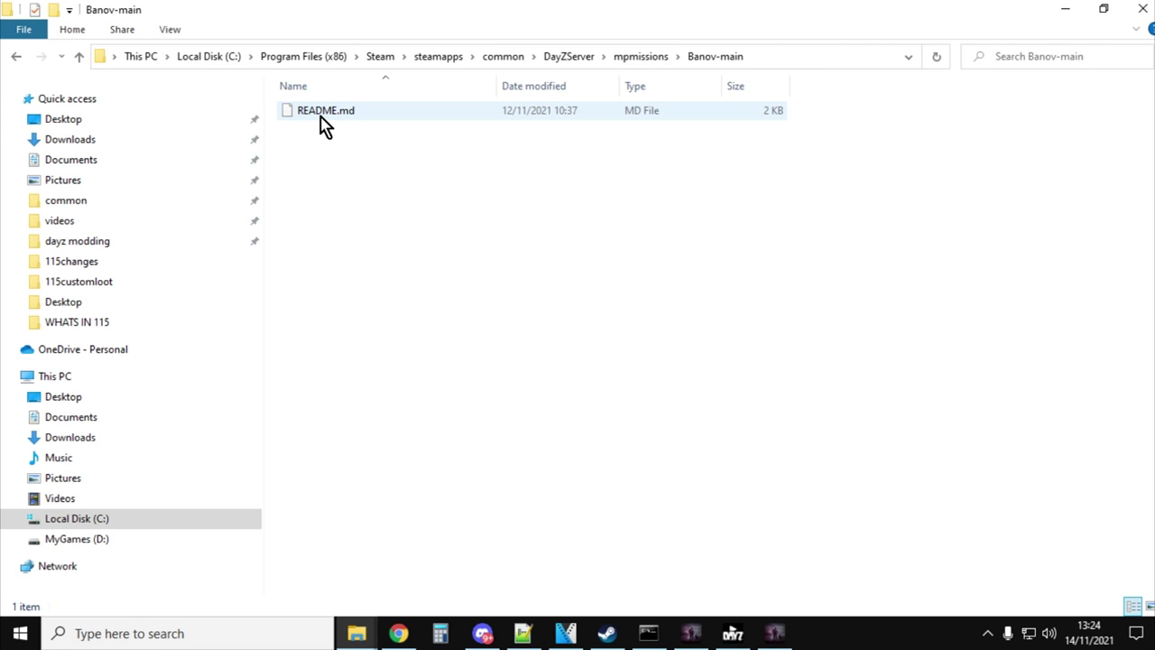
left_click(81, 57)
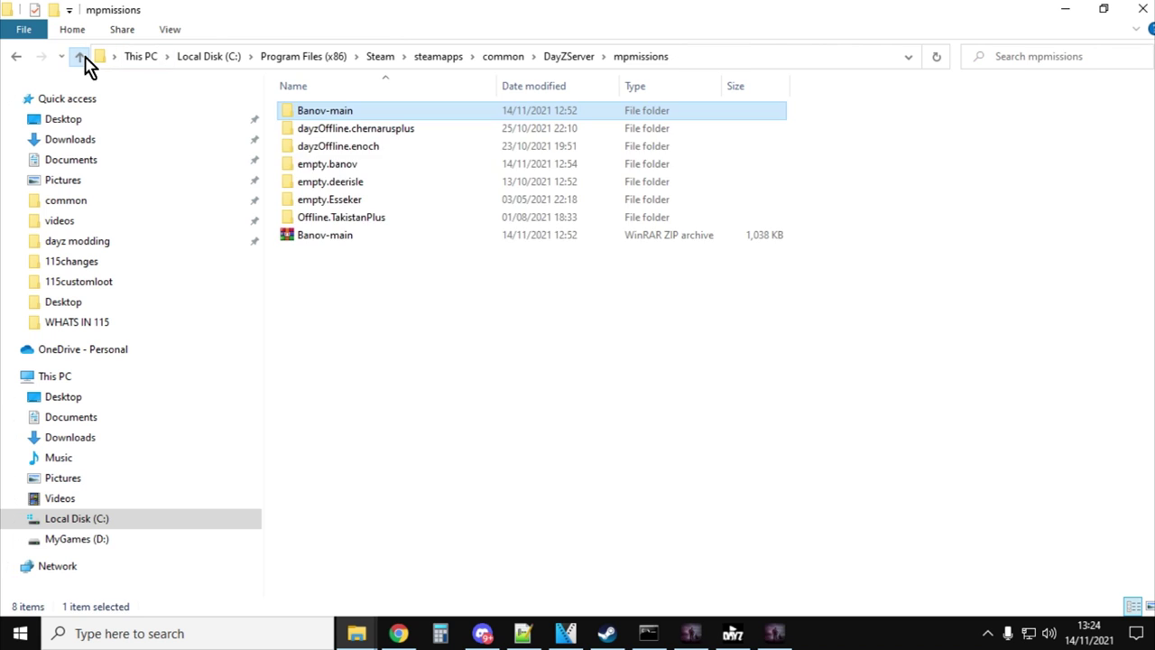
- Copy the empty.banov mission folder and paste it into Banov-main
right_click(340, 169)
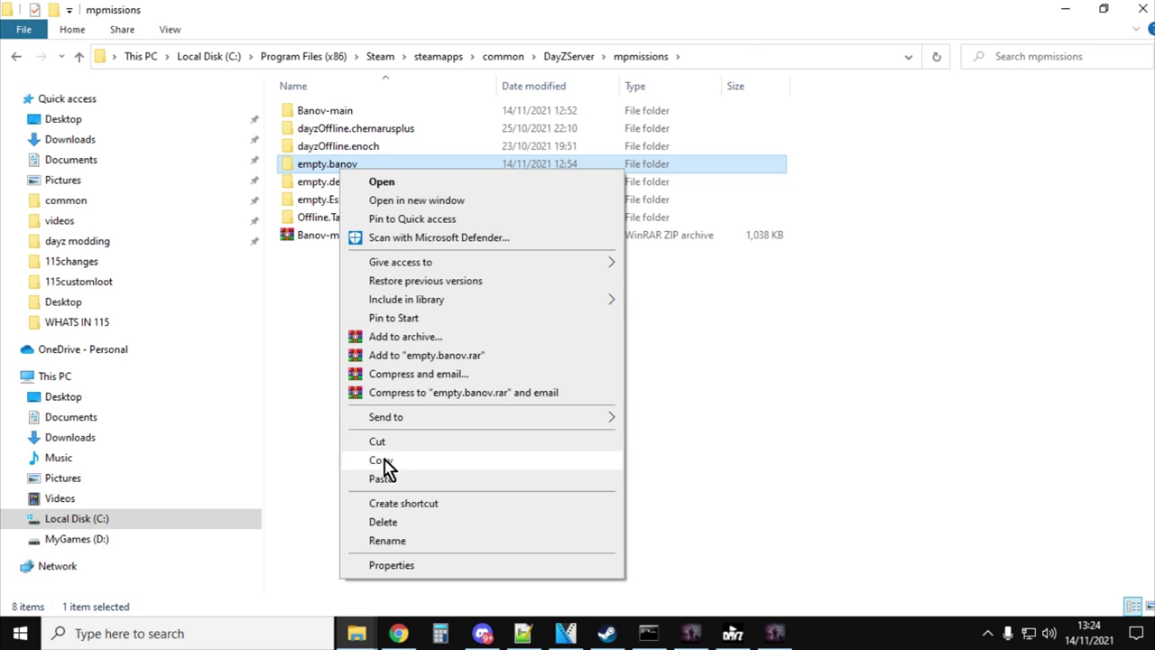
left_click(383, 460)
double_click(328, 113)
right_click(323, 180)
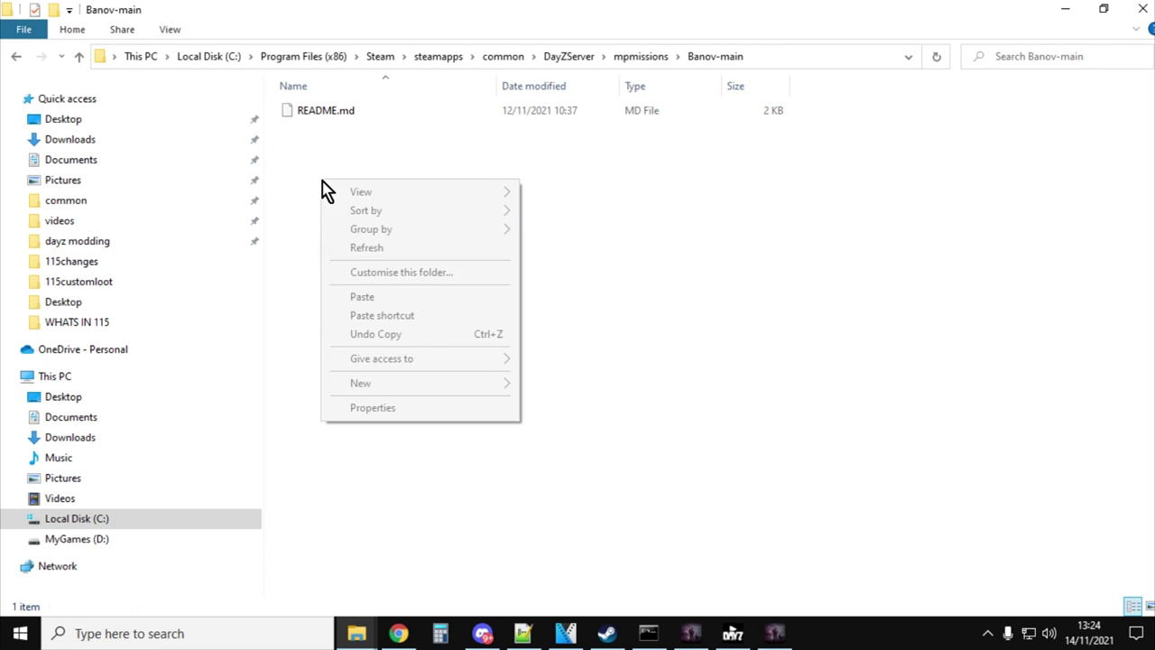
left_click(370, 298)
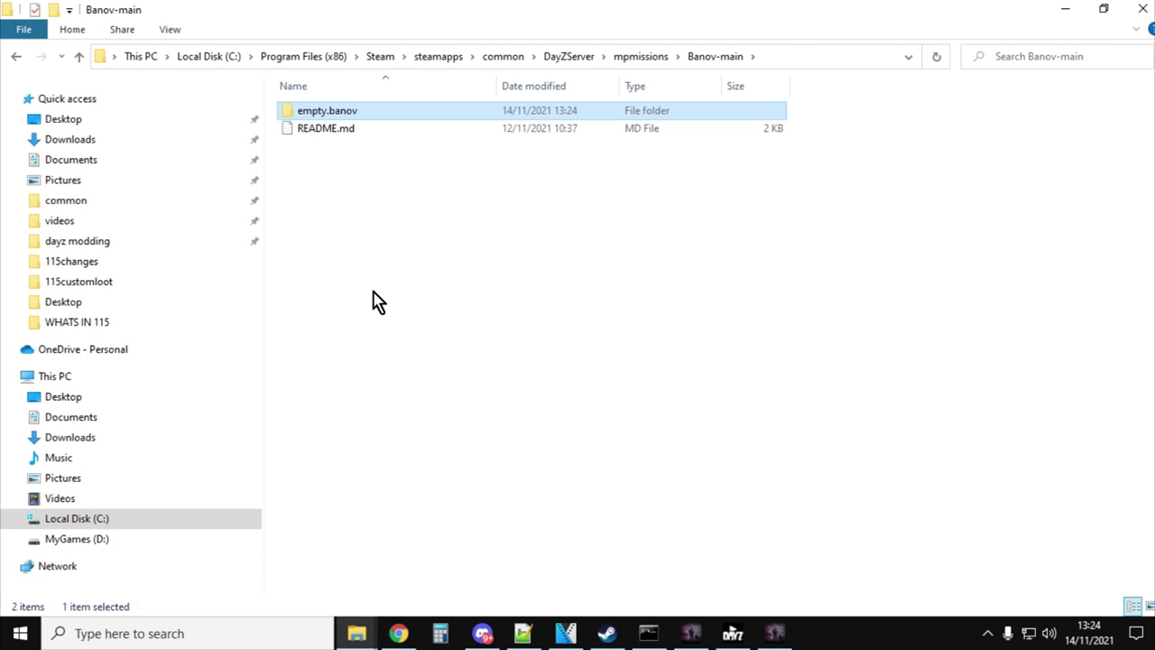
- Move empty.banov into mpmissions, check its db folder, and return to mpmissions
right_click(344, 124)
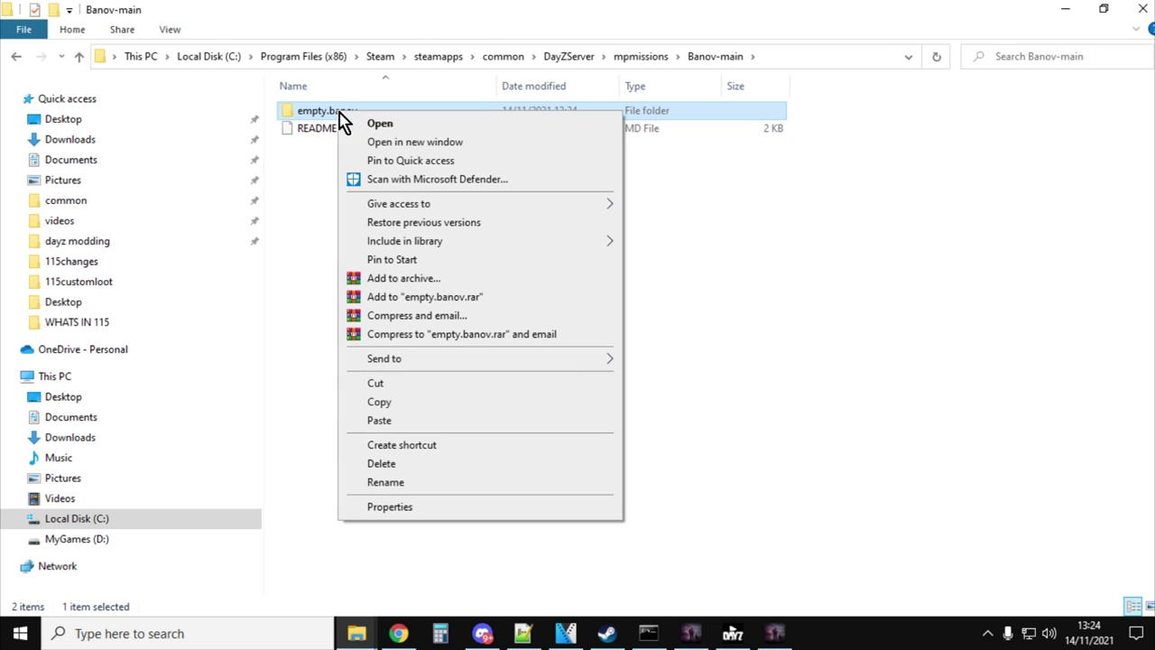
left_click(375, 383)
left_click(79, 56)
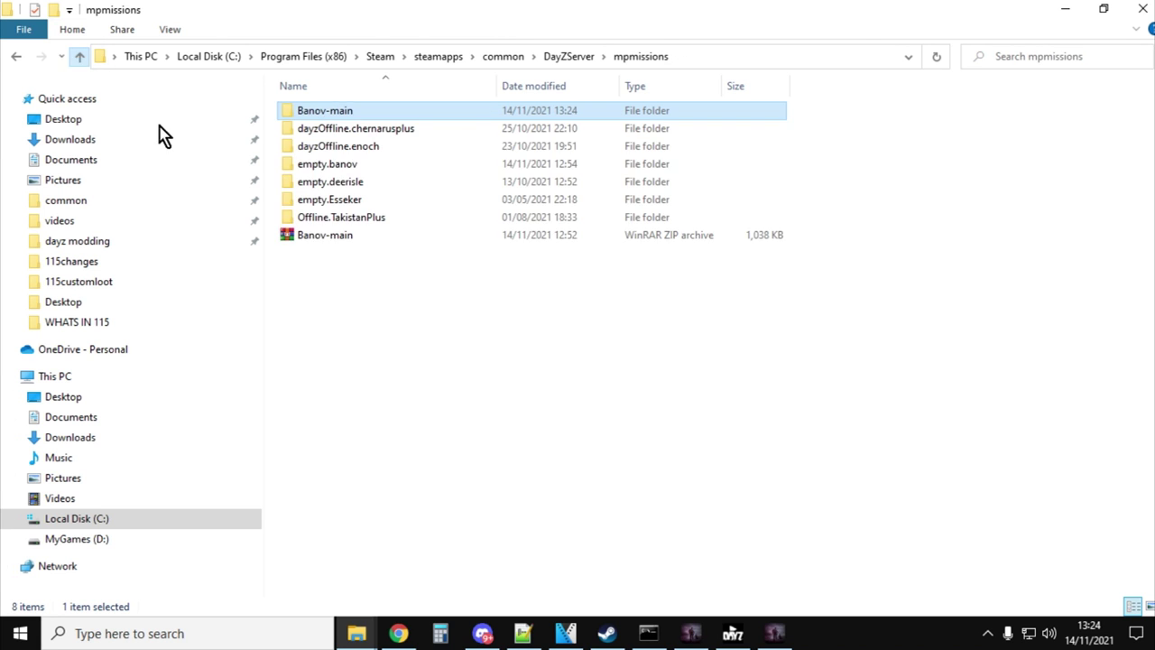
right_click(444, 382)
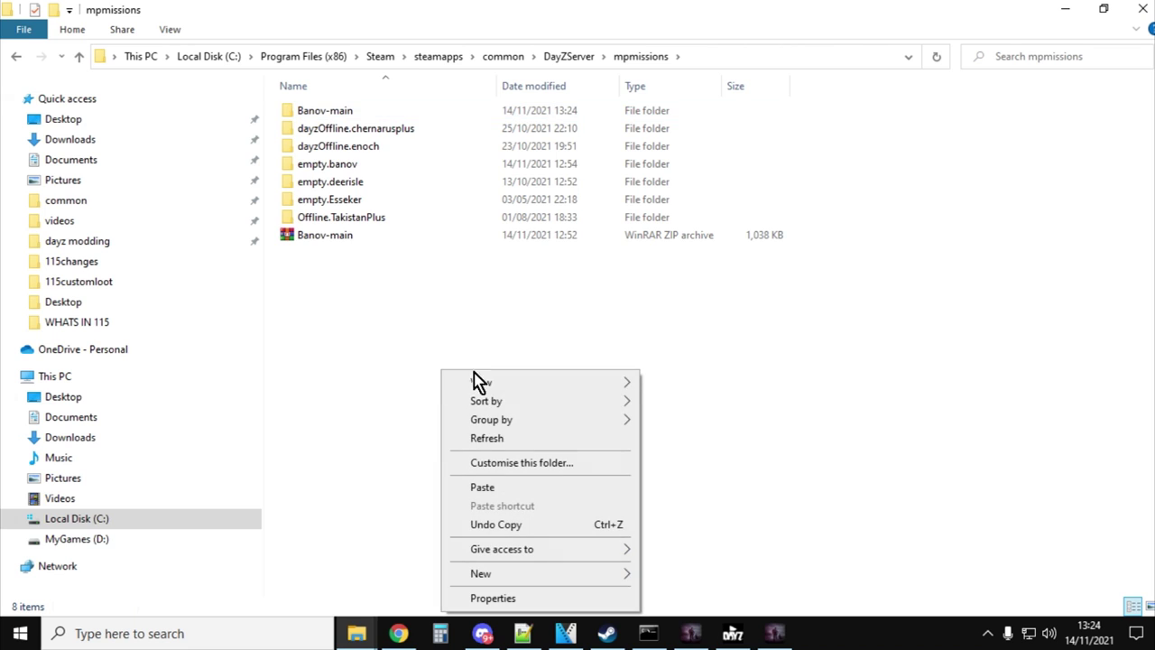
left_click(388, 334)
double_click(335, 168)
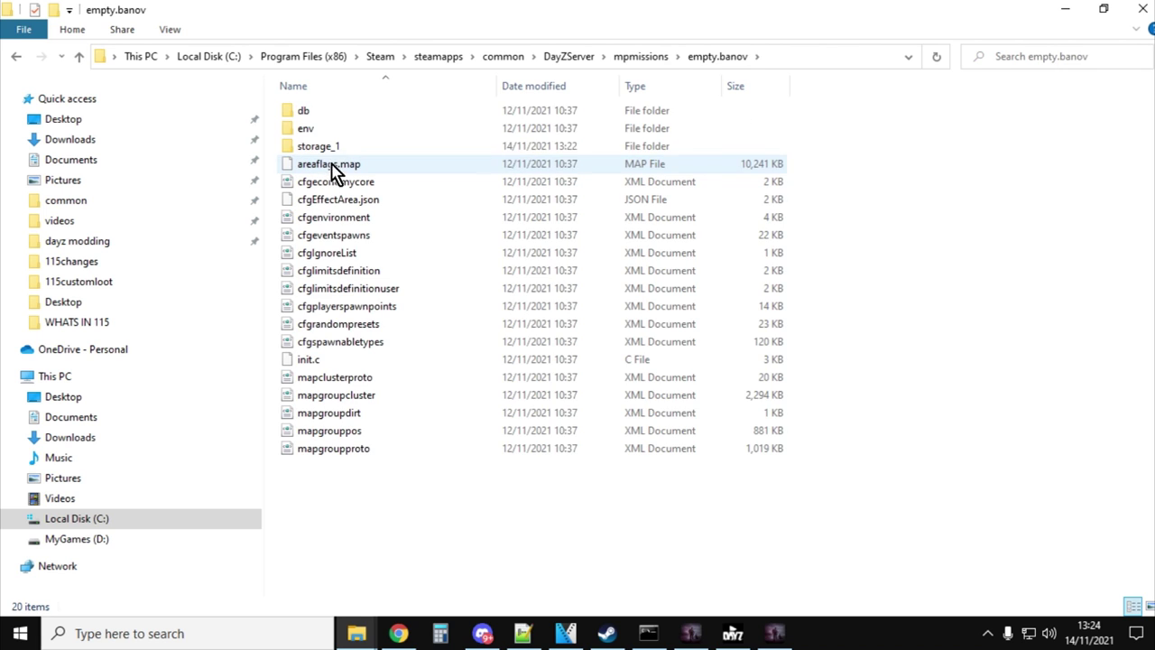
double_click(307, 112)
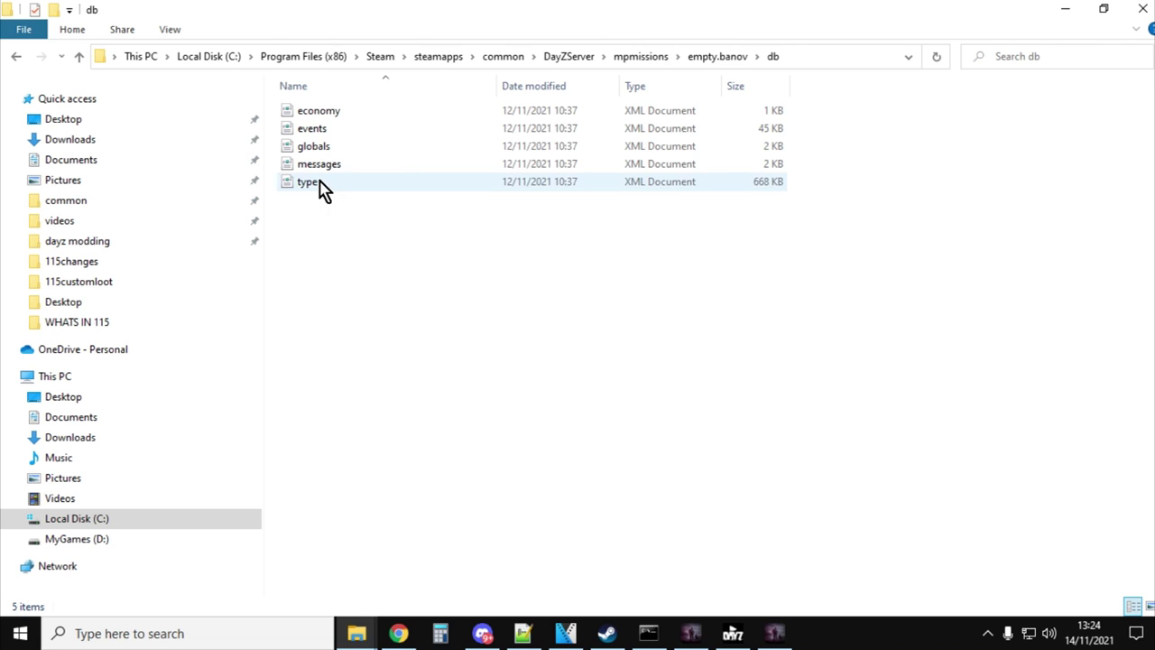
left_click(78, 57)
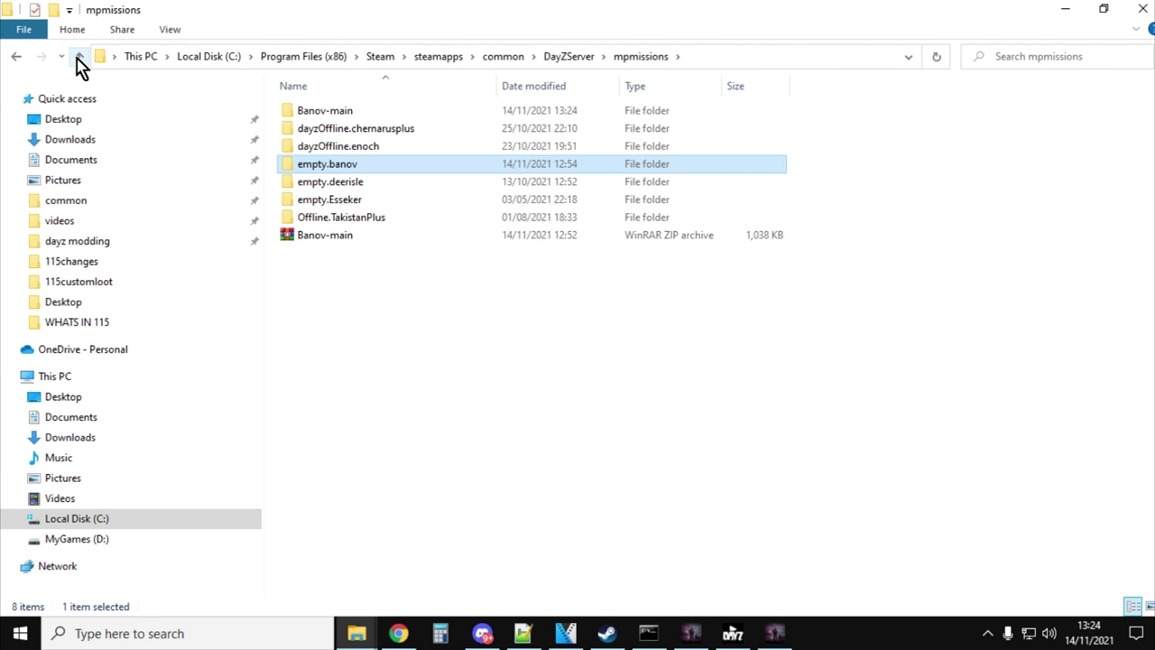
left_click(78, 57)
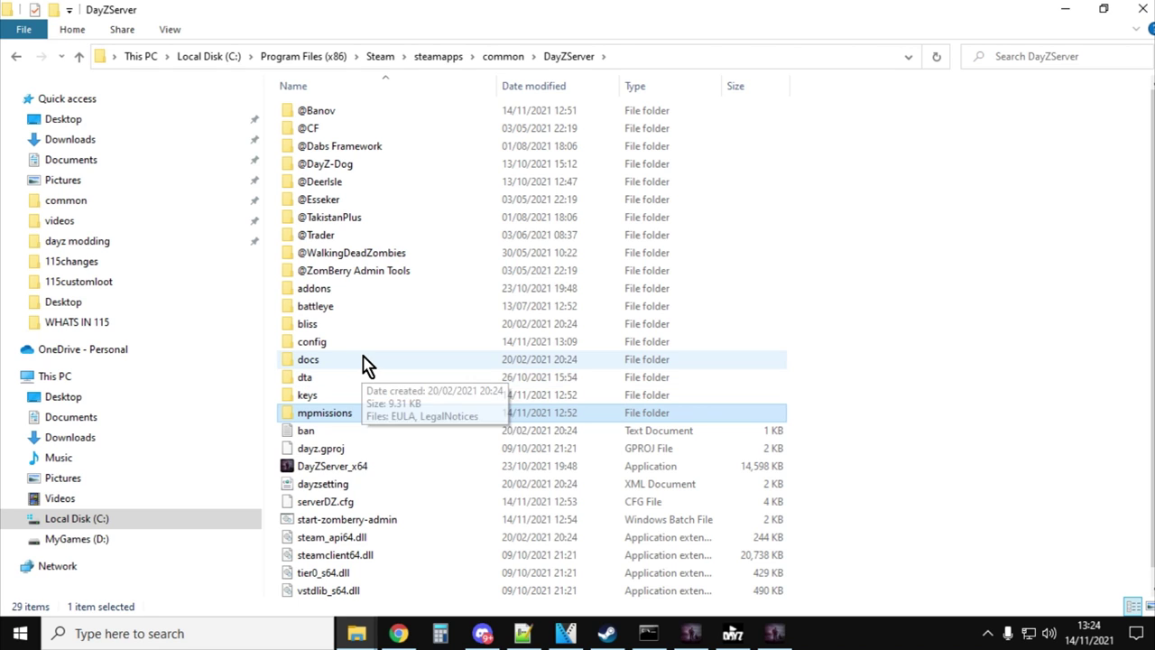
mouse_move(379, 85)
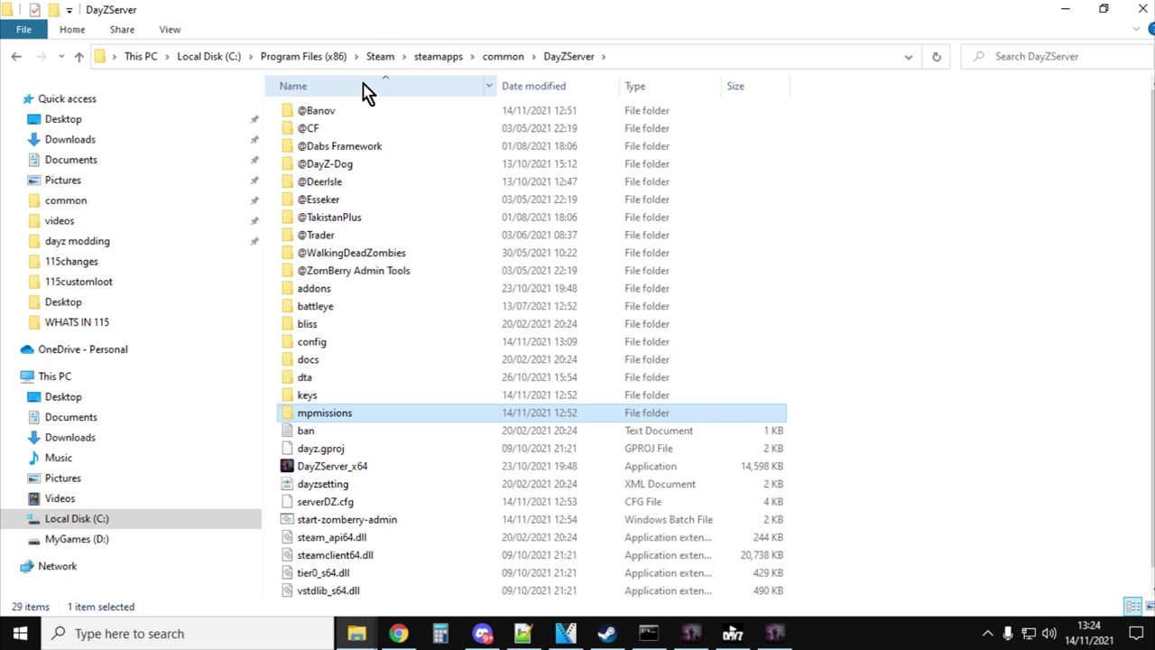
left_click(316, 112)
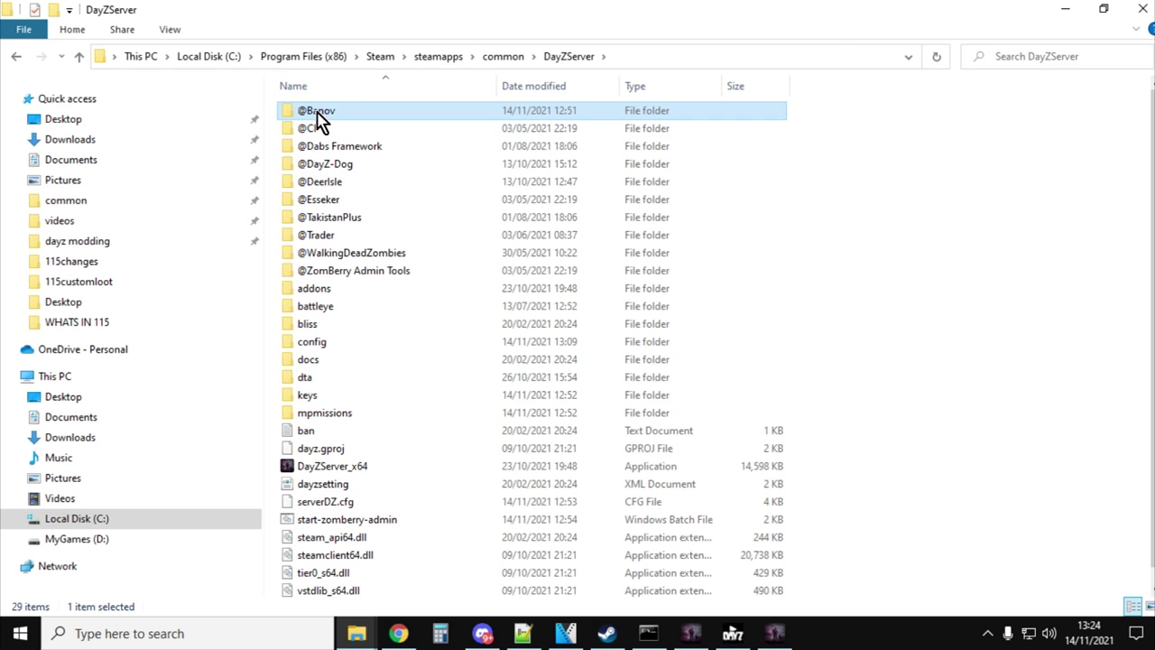
left_click(316, 113)
right_click(316, 113)
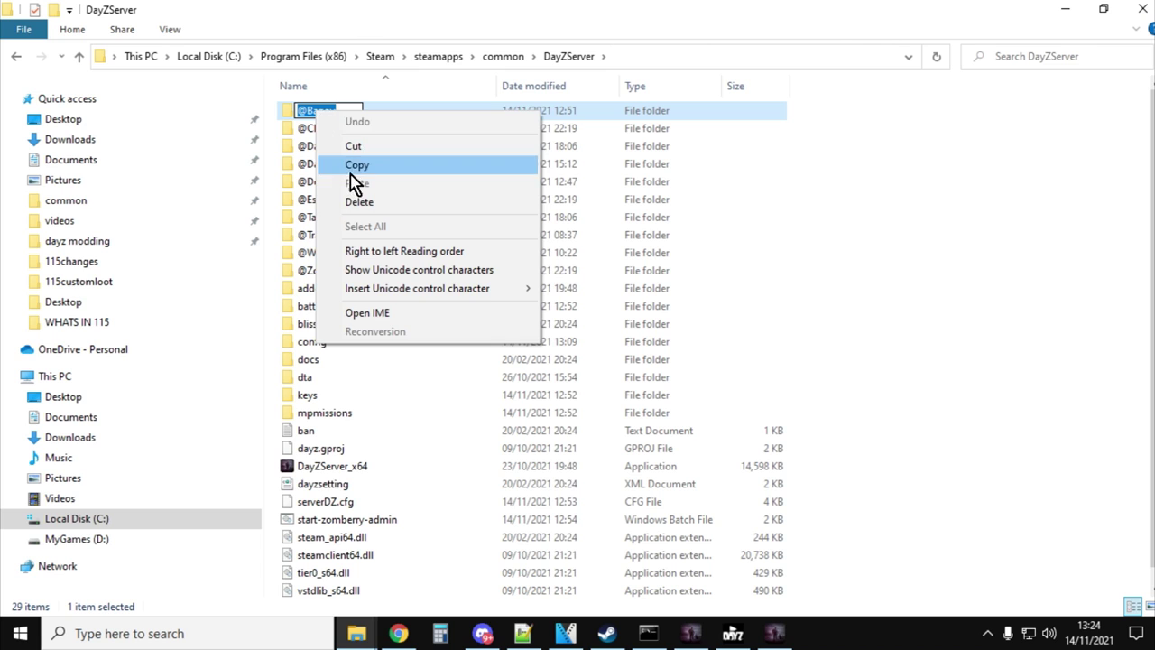
left_click(357, 168)
left_click(791, 211)
scroll(645, 297, "down", 1)
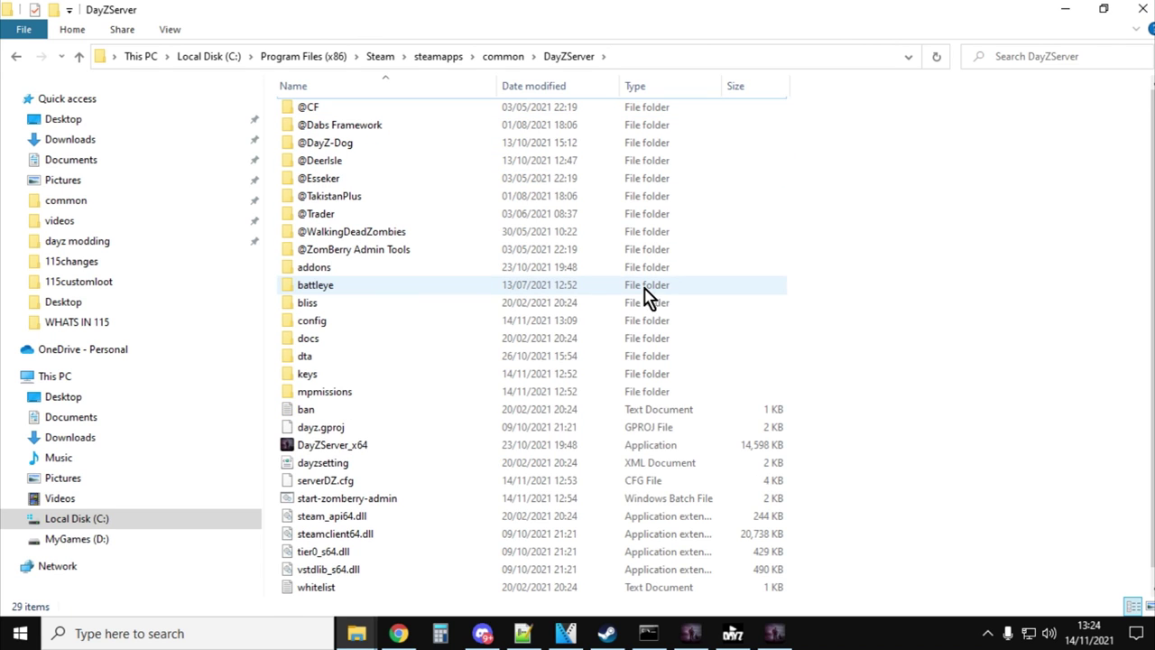
left_click(356, 506)
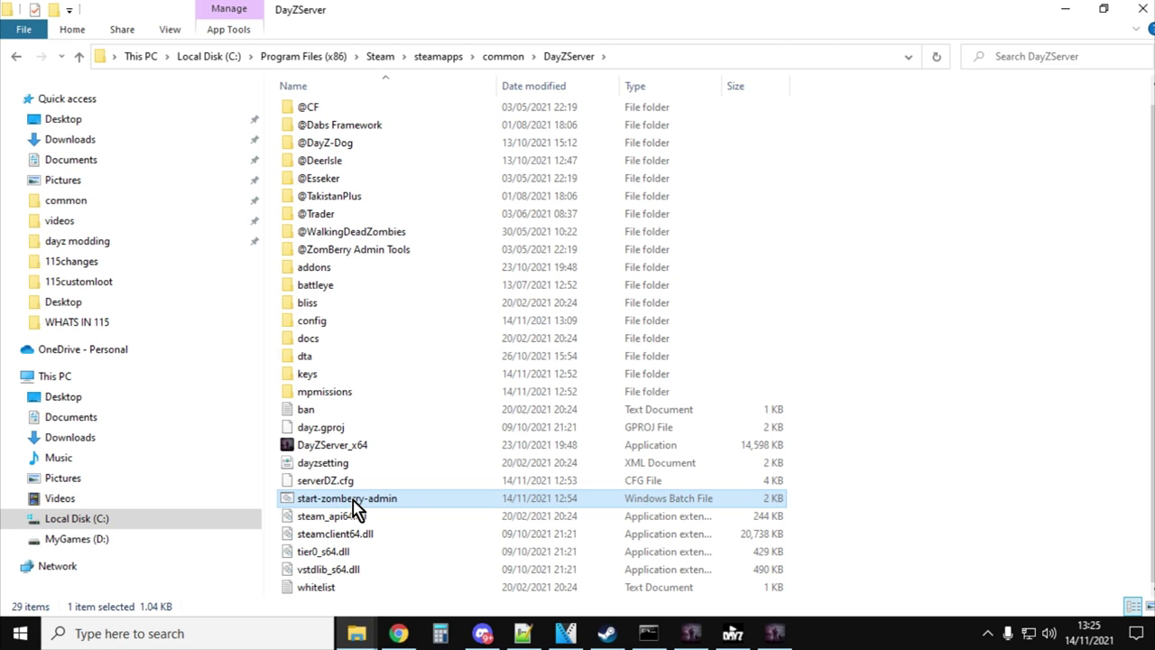
- Open start-zomberry-admin in Notepad++ and select the -mod parameter on line 19
right_click(356, 508)
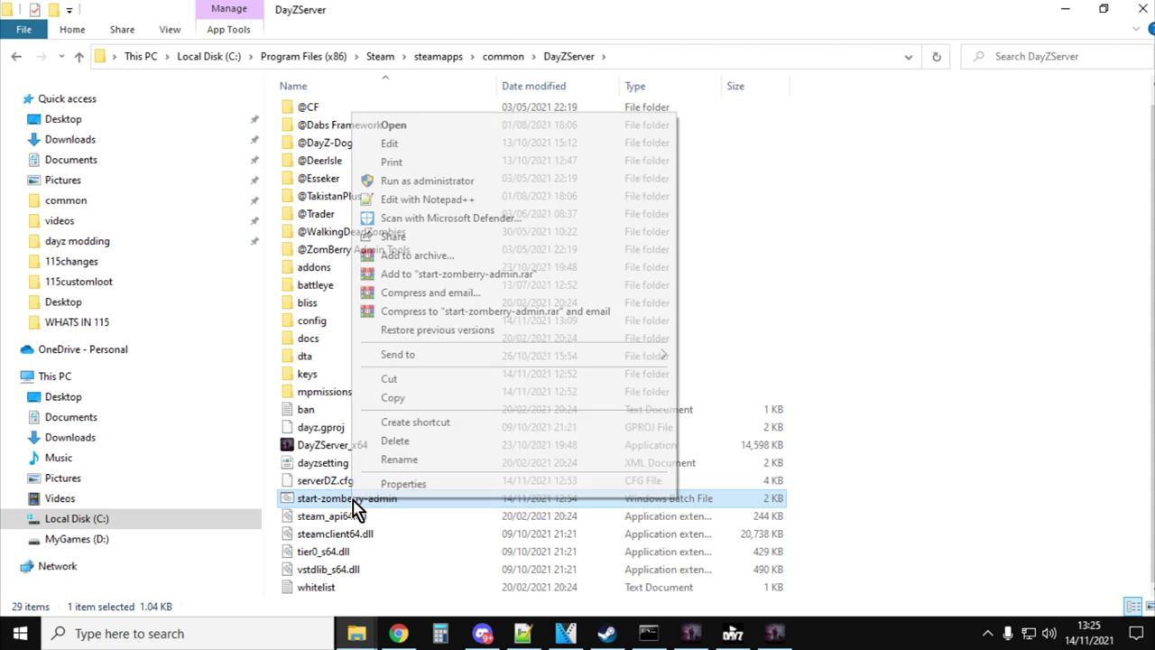
left_click(451, 206)
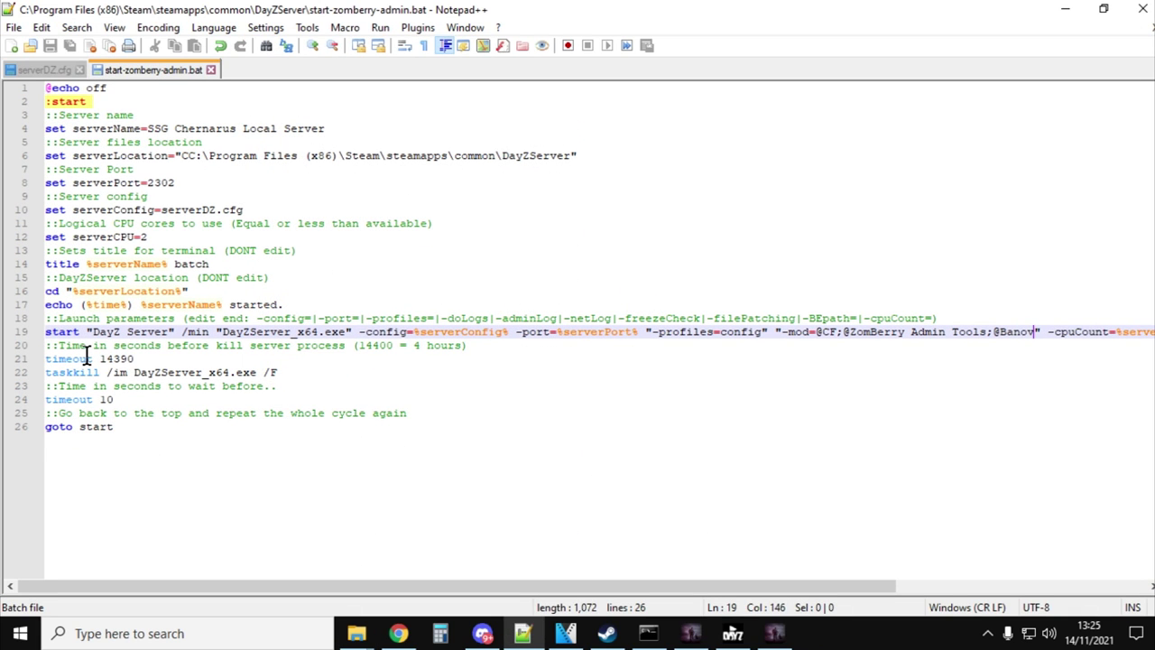
left_click_drag(56, 345, 1036, 346)
mouse_move(689, 582)
left_mouse_down()
mouse_move(673, 583)
mouse_move(940, 582)
left_mouse_up()
left_click(641, 358)
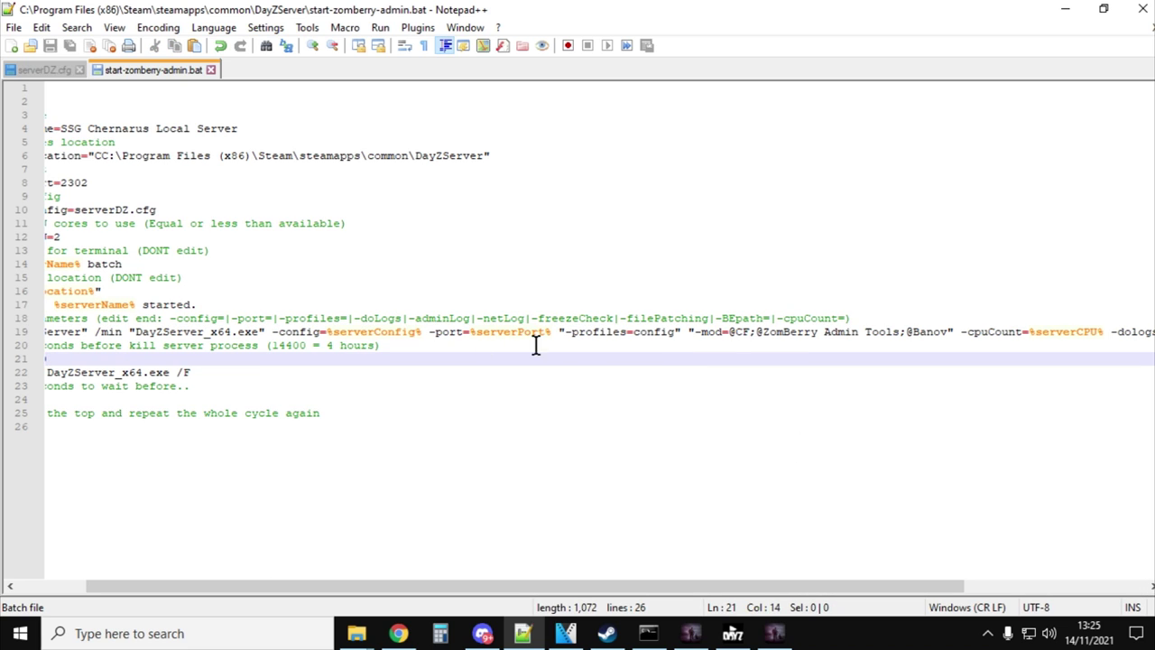
left_click_drag(689, 348, 967, 341)
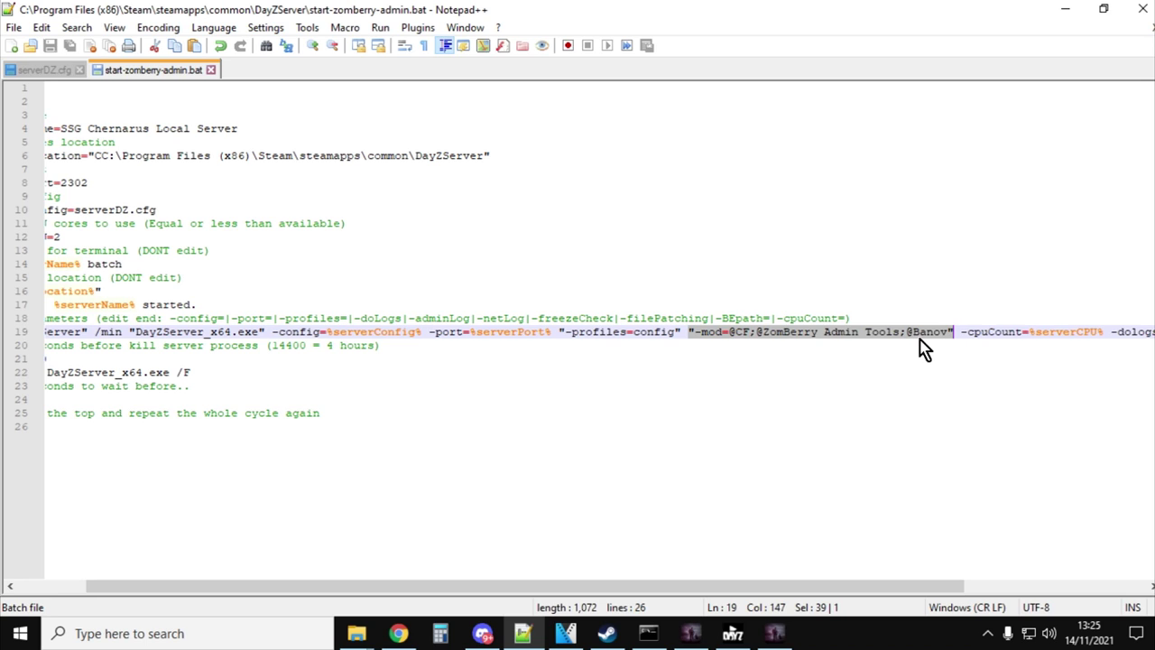
left_click_drag(911, 333, 935, 334)
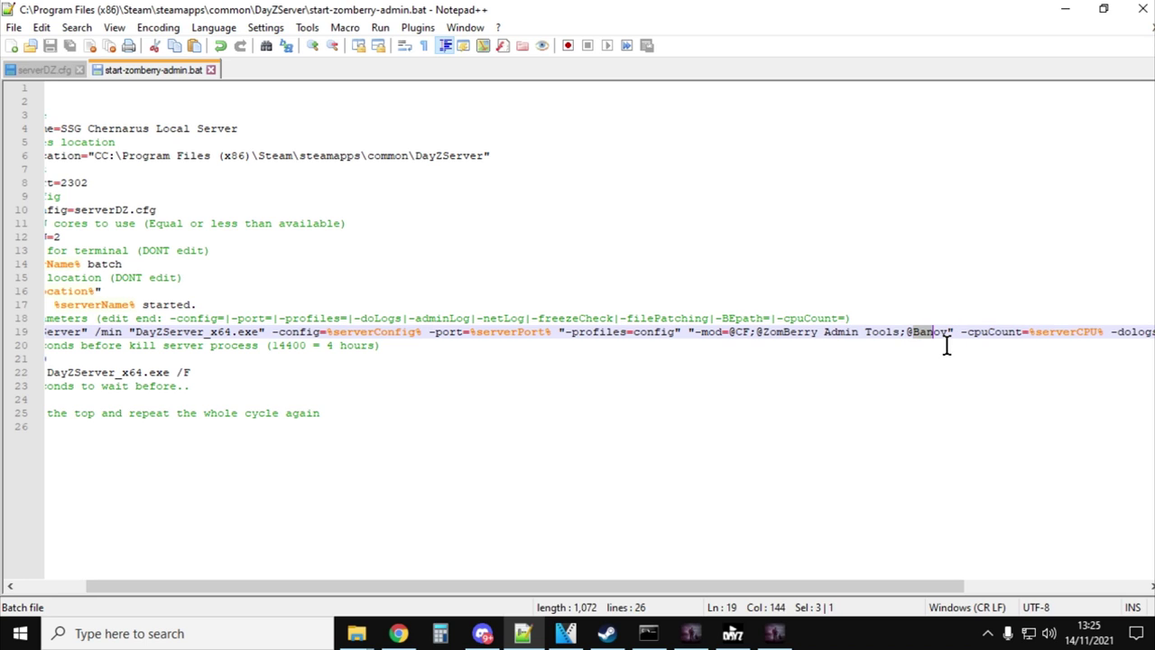
right_click(931, 343)
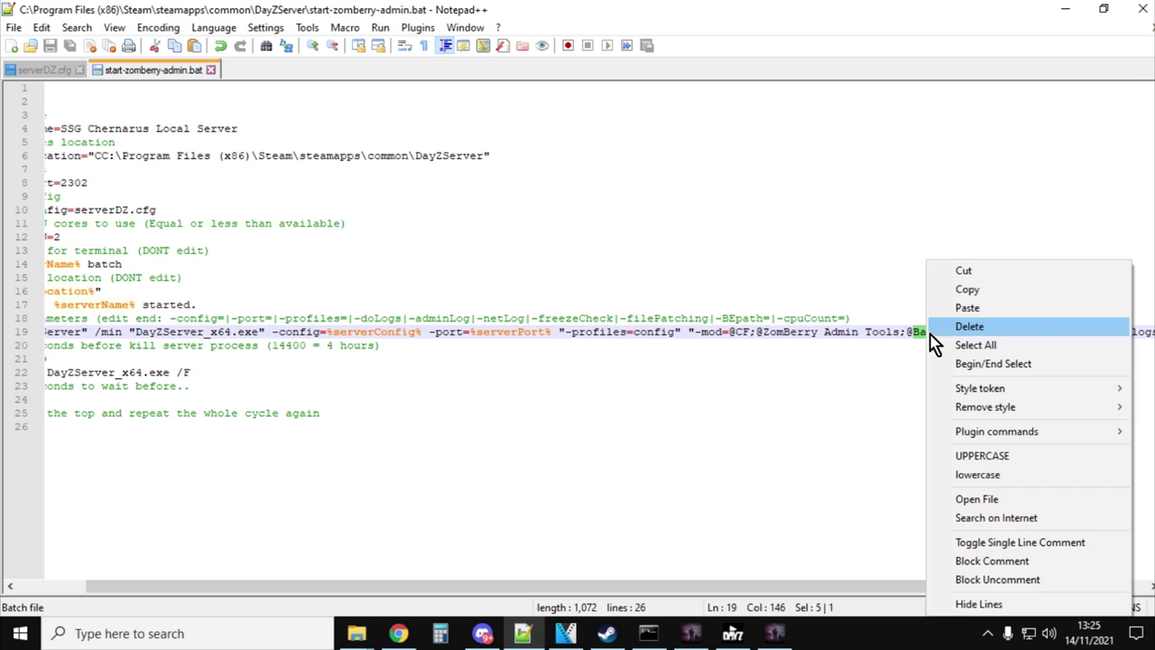
left_click(982, 309)
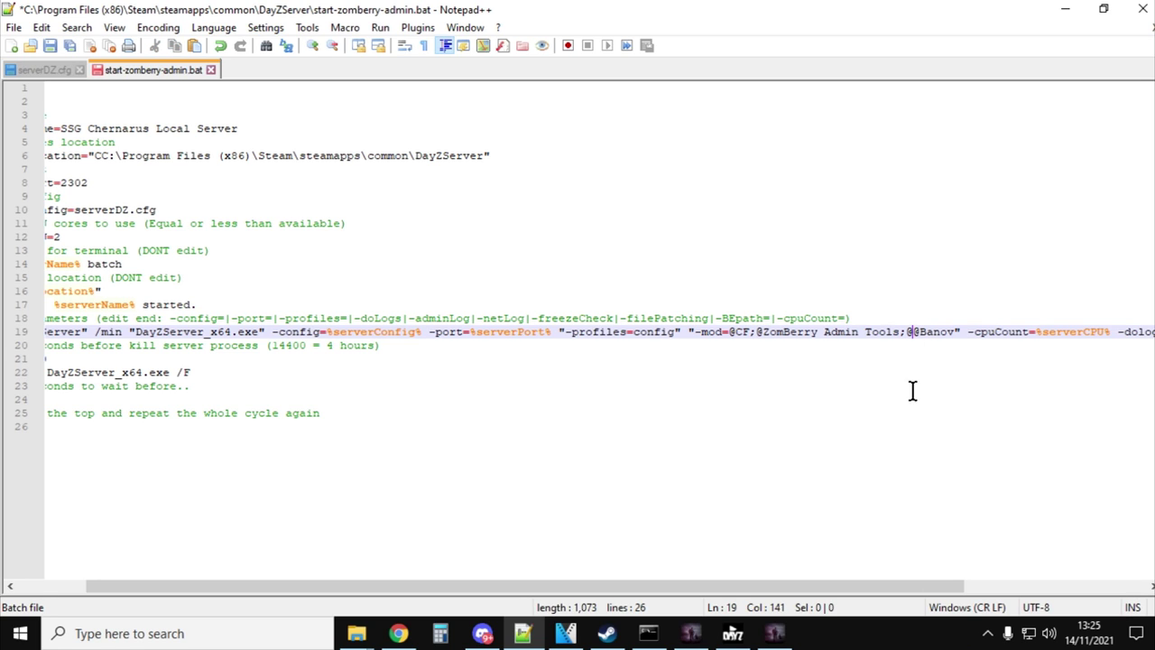
key("BackSpace")
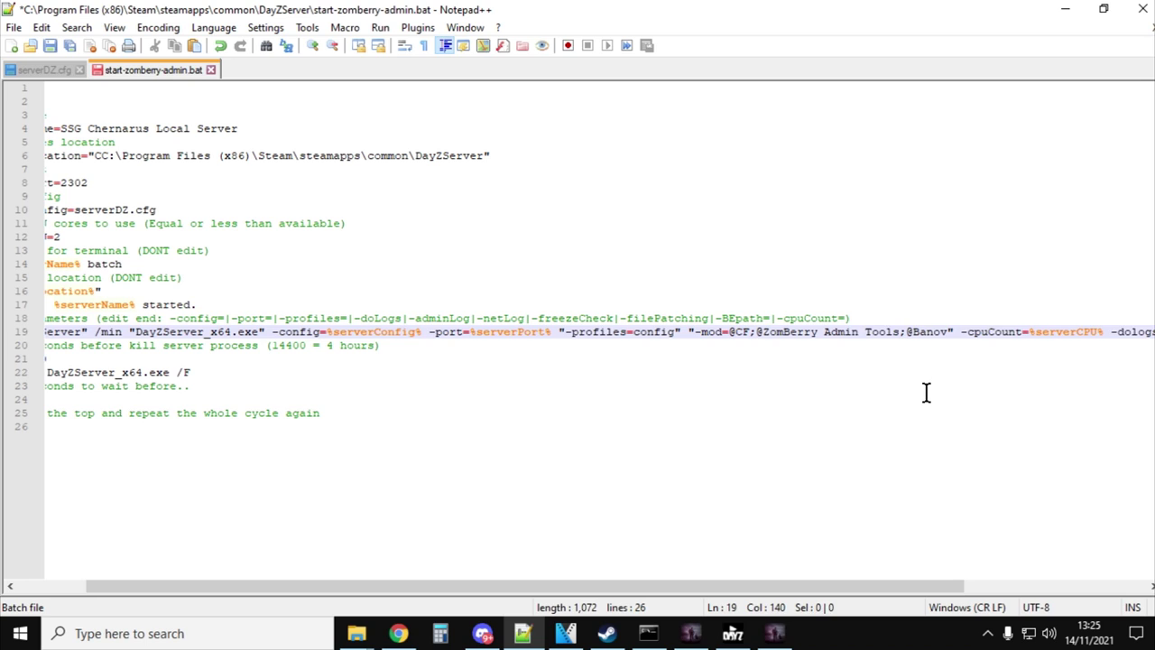
key("Down")
key("Down")
key("Down")
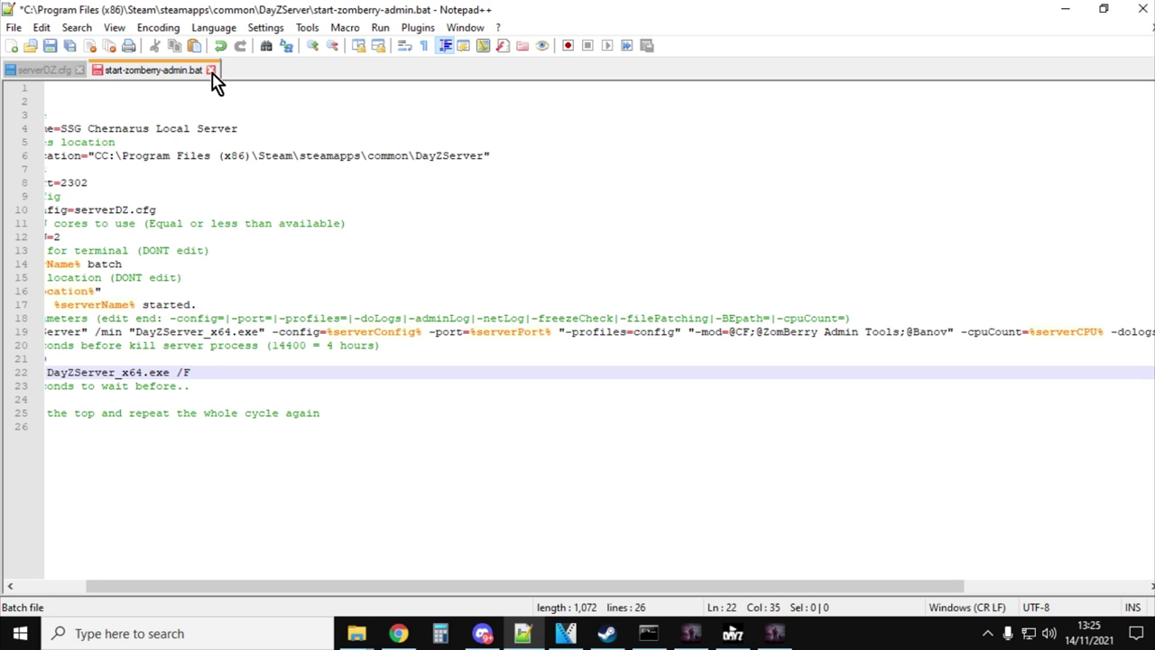
left_click(51, 47)
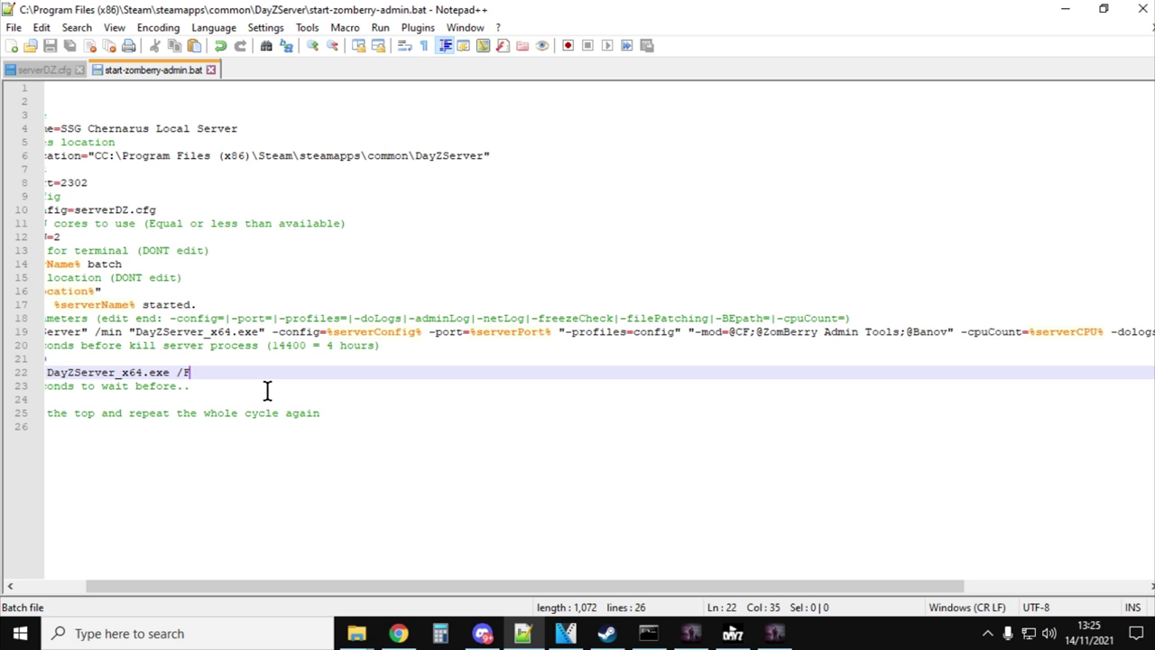
- Open serverDZ.cfg from the DayZServer folder in Notepad++
left_click(357, 633)
left_click(412, 577)
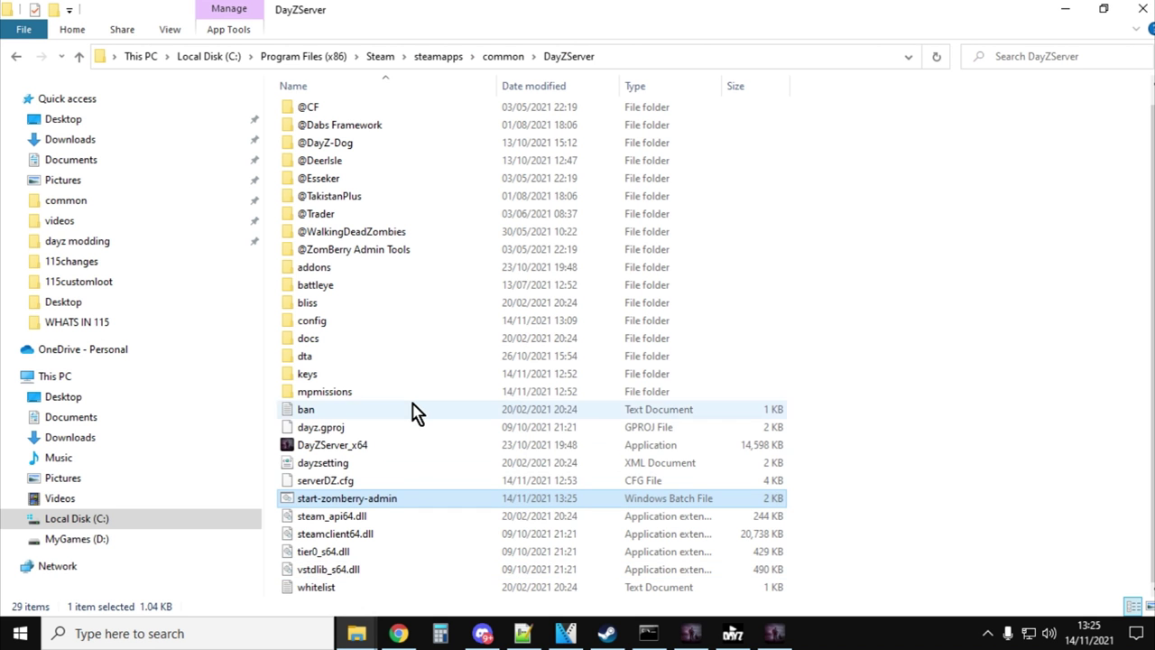
left_click(318, 488)
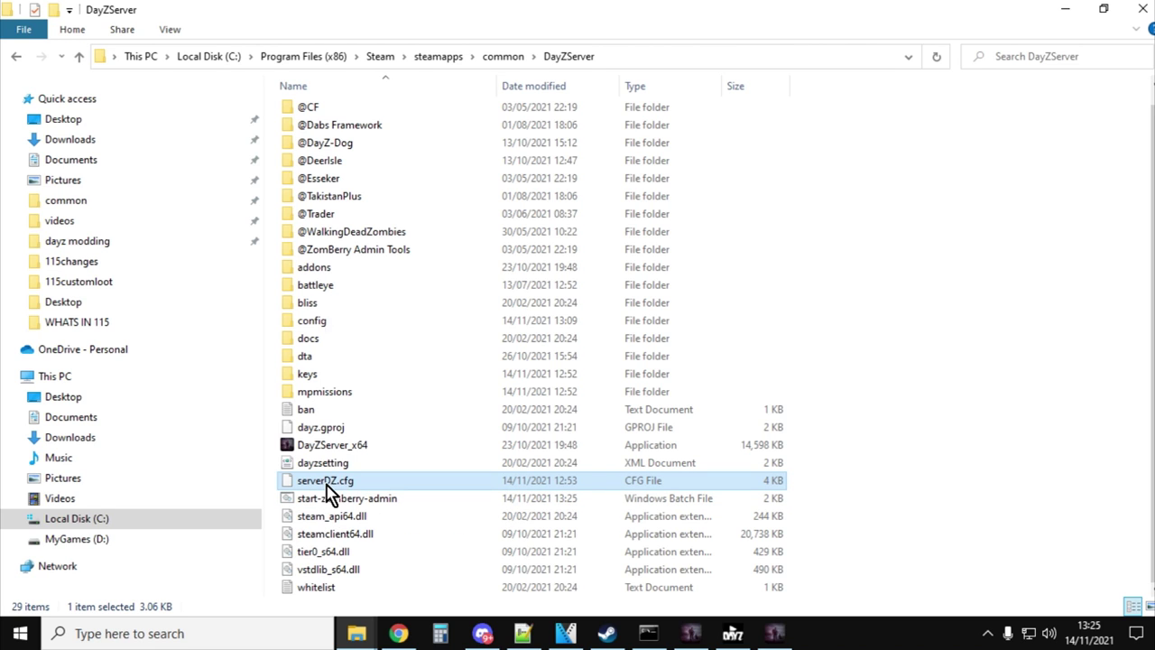
right_click(330, 493)
left_click(402, 187)
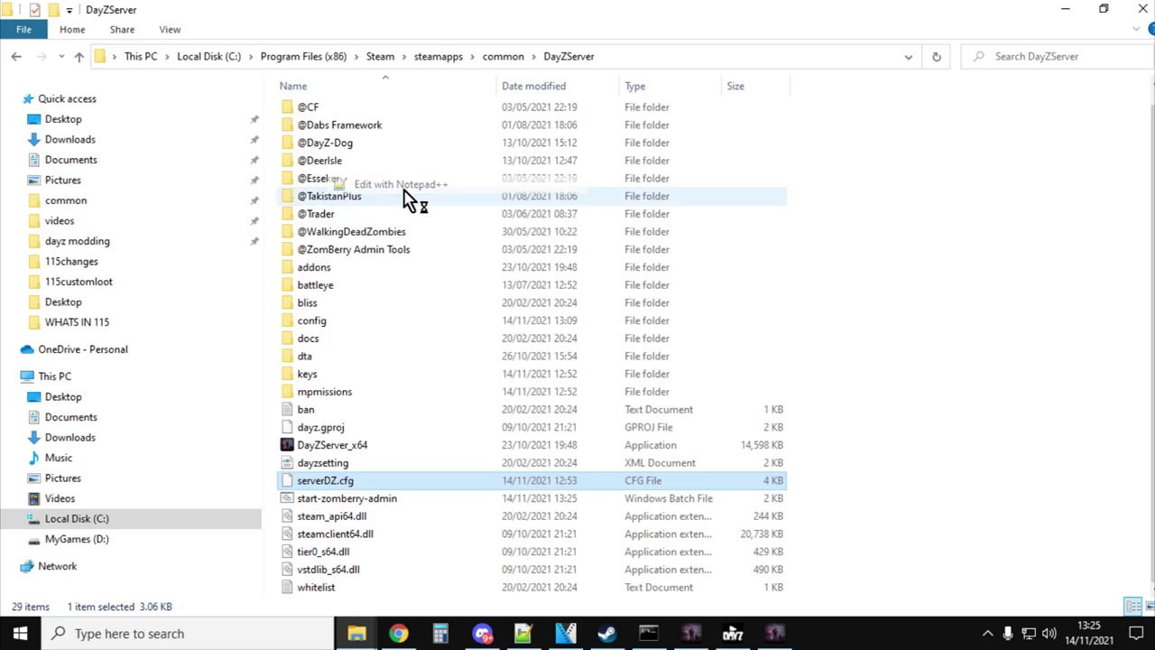
- Copy the empty.banov mission folder name from the mpmissions folder
left_click(357, 632)
left_click(394, 579)
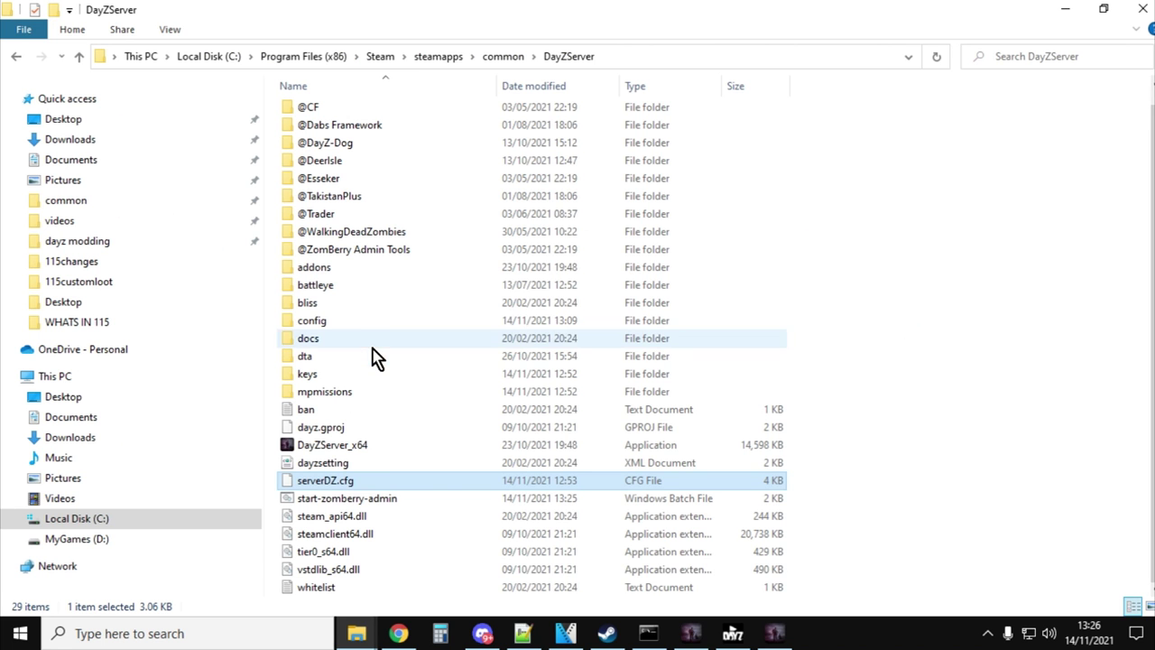
double_click(335, 394)
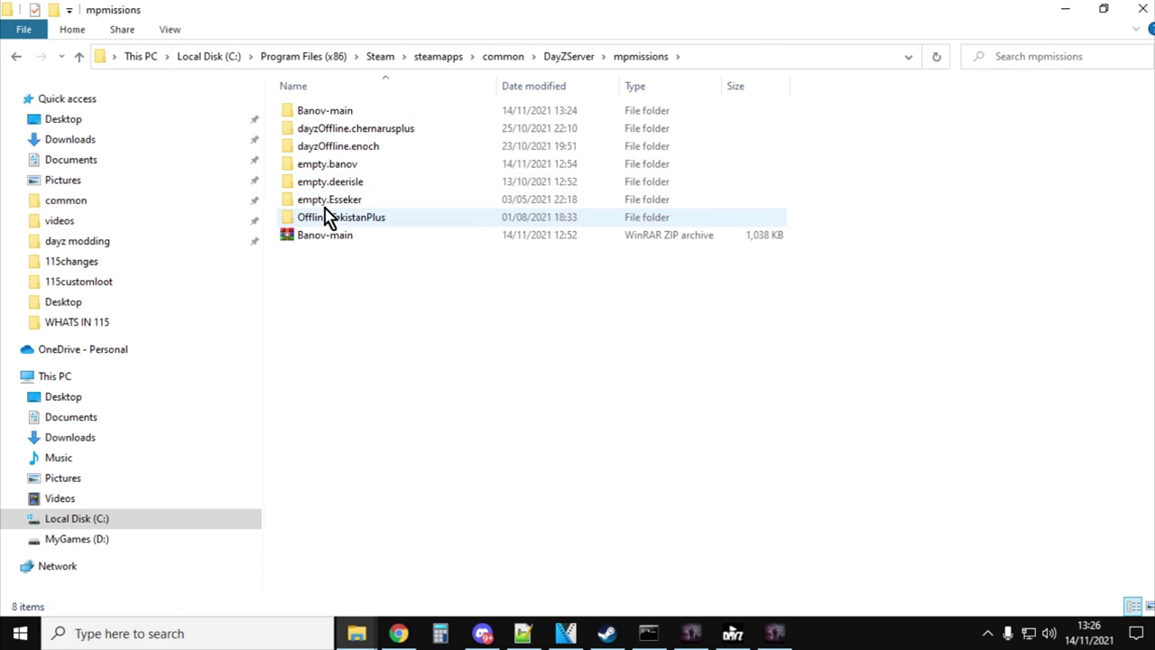
left_click(328, 172)
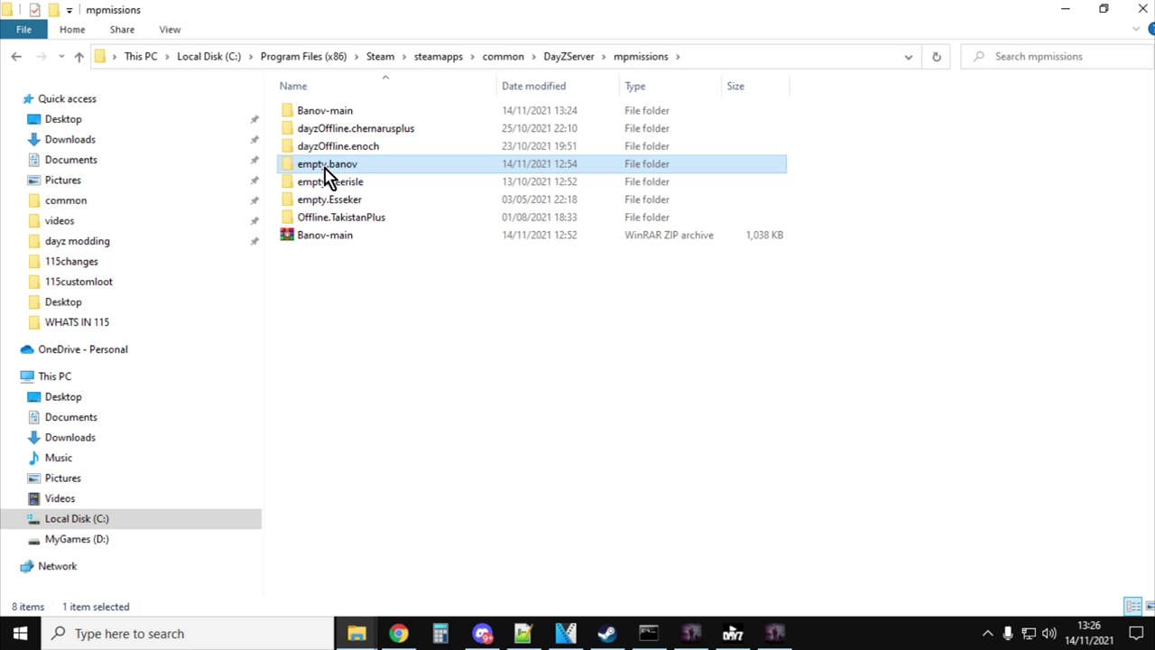
left_click(327, 171)
right_click(328, 175)
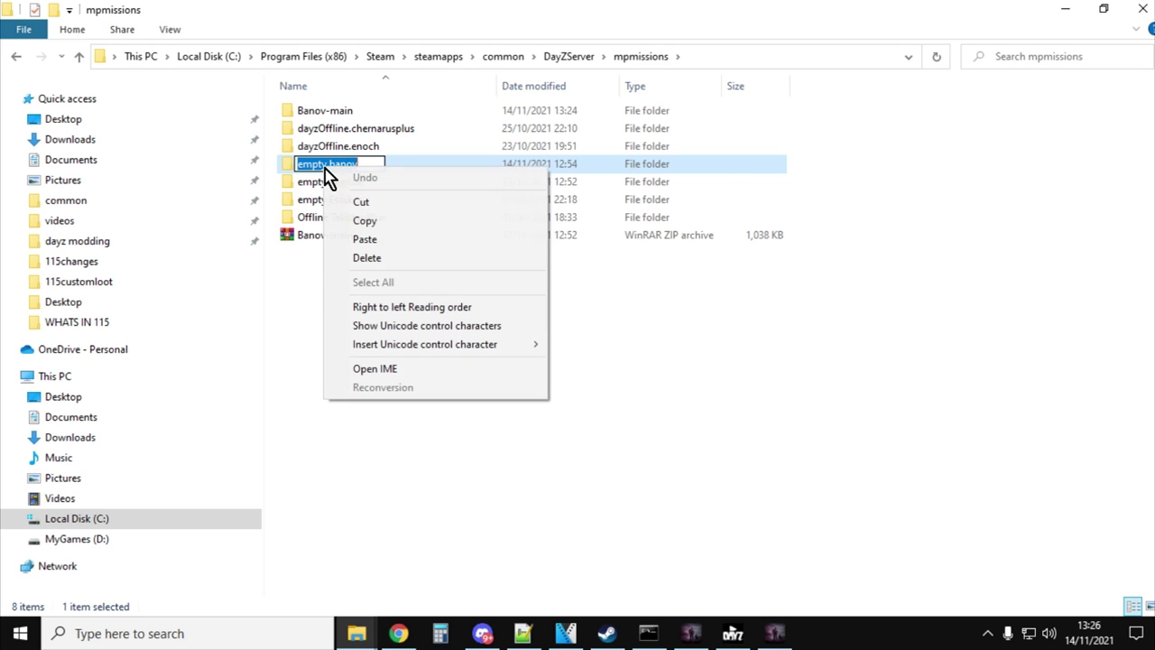
left_click(380, 224)
left_click(365, 321)
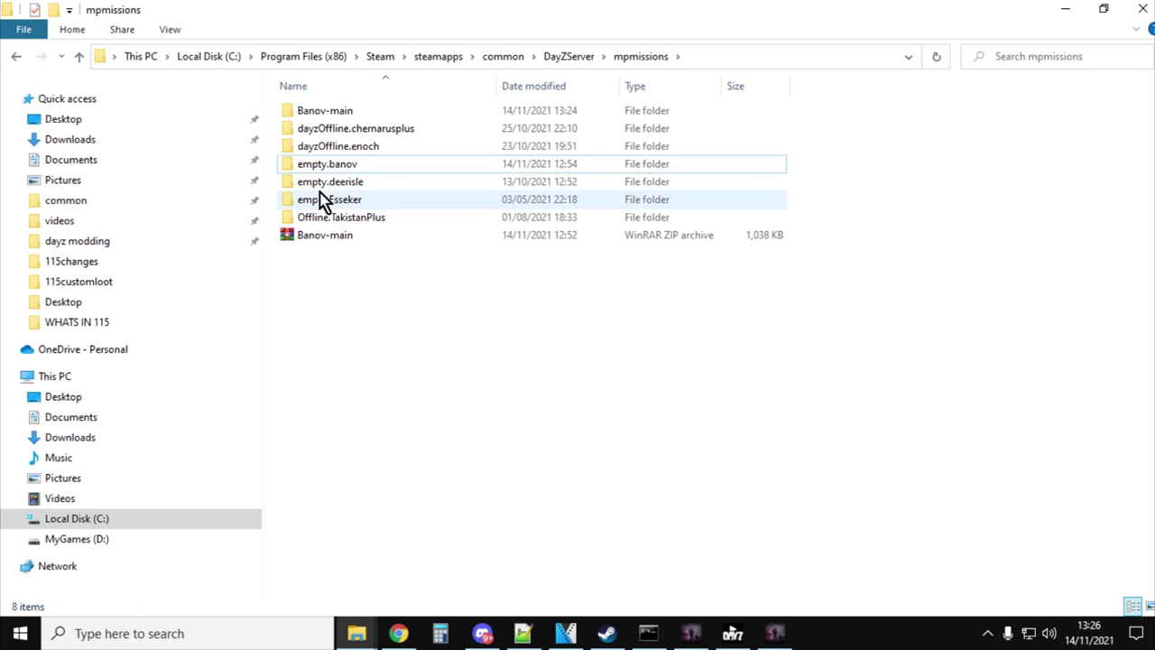
- Return to the DayZServer folder and bring up serverDZ.cfg's options
left_click(79, 56)
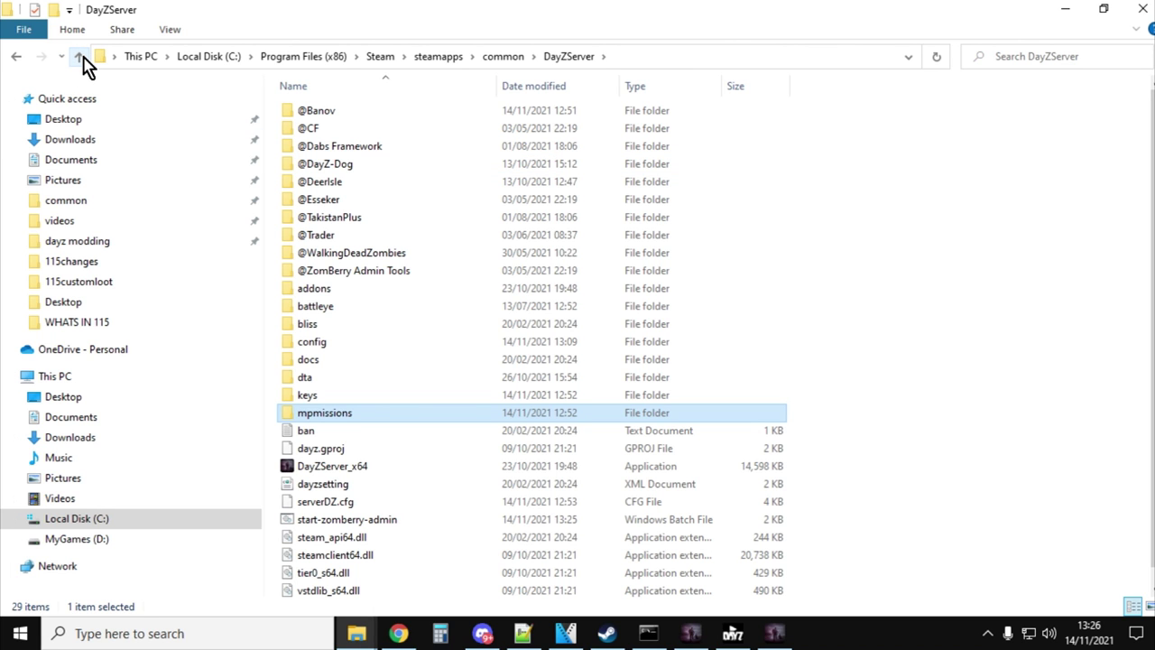
left_click(370, 504)
right_click(350, 501)
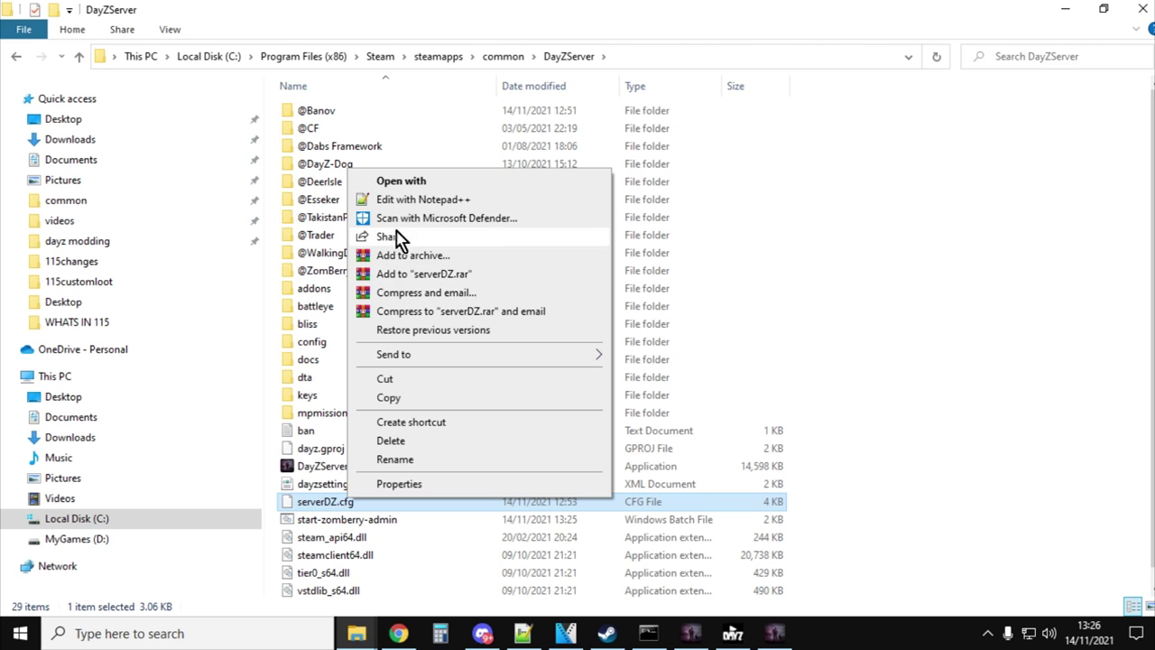
- Replace line 41's mission template with empty.banov, try saving, and decline the administrator relaunch
left_click(416, 200)
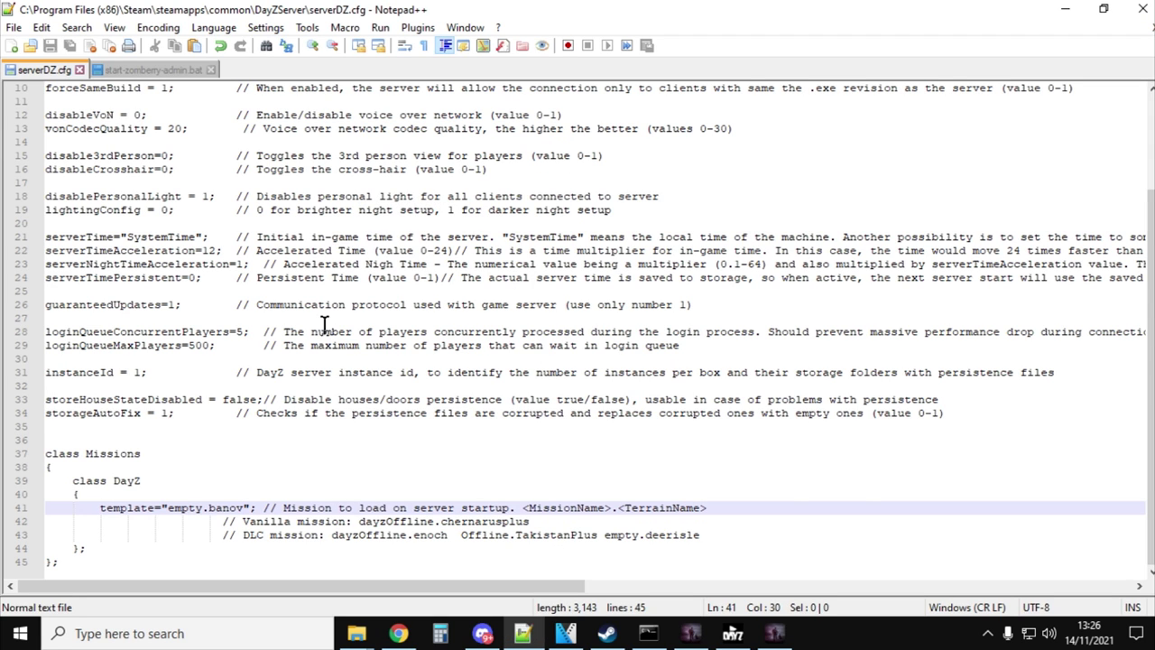
left_click(95, 511)
left_click_drag(101, 510, 777, 547)
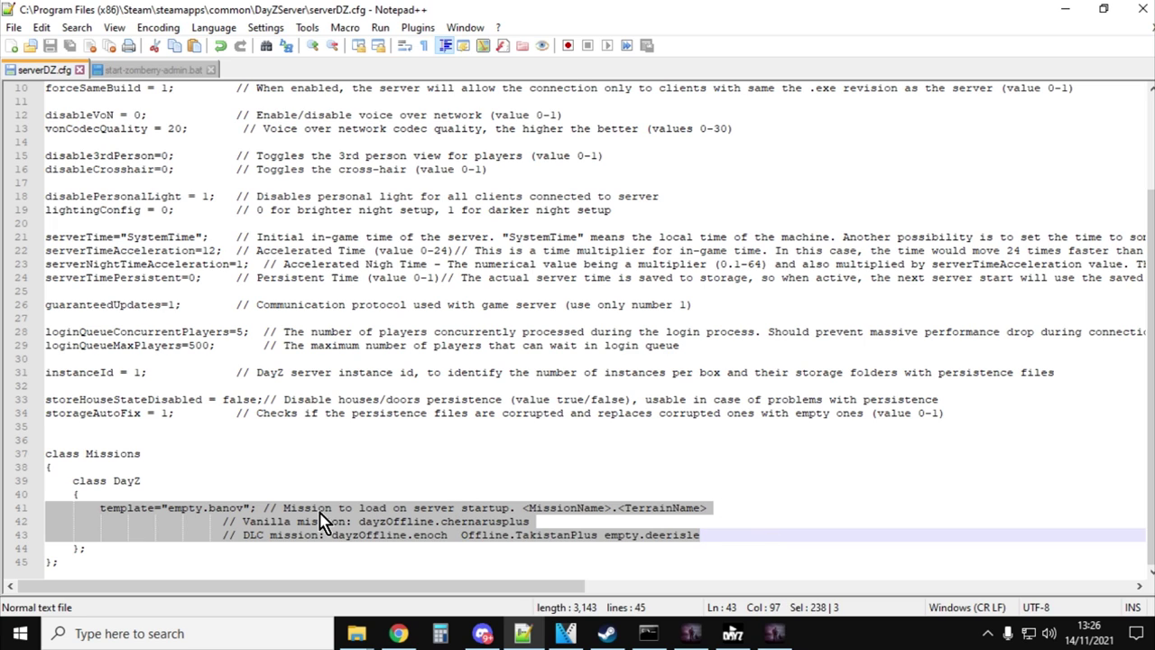
left_click(244, 511)
left_click_drag(246, 509, 168, 509)
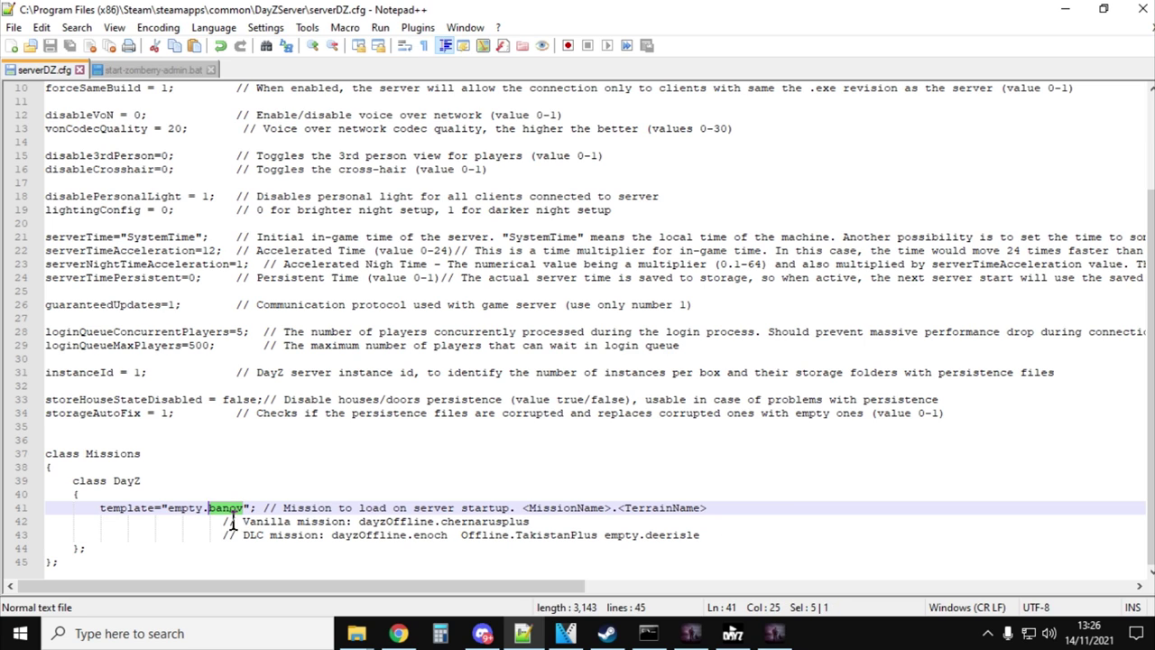
right_click(188, 514)
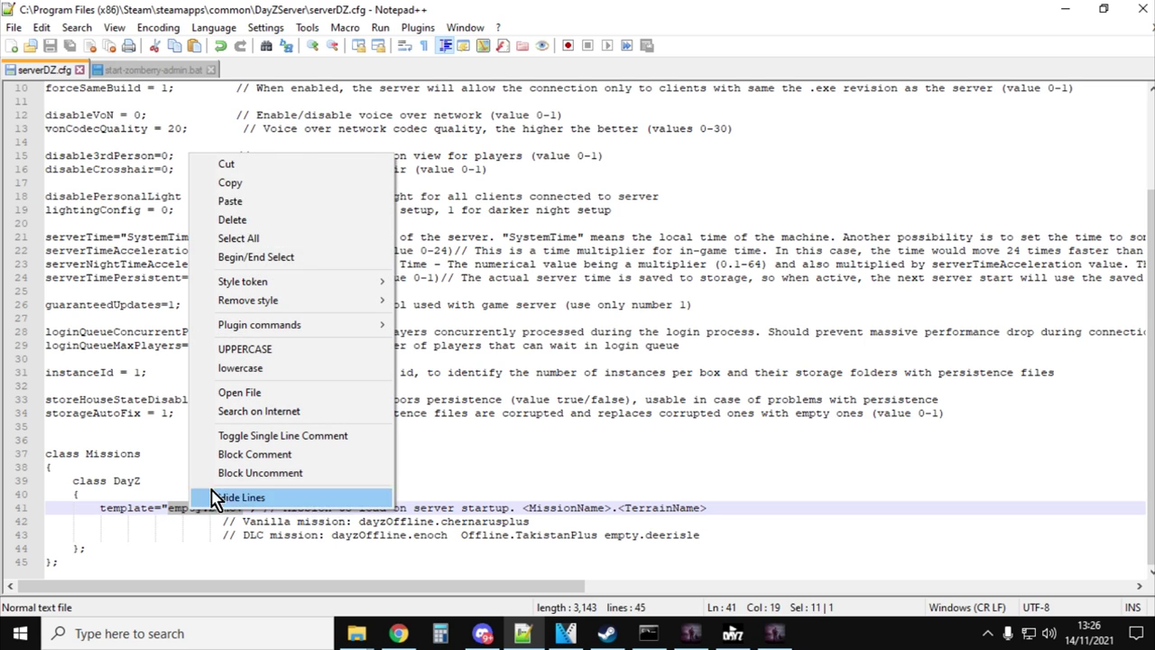
left_click(237, 202)
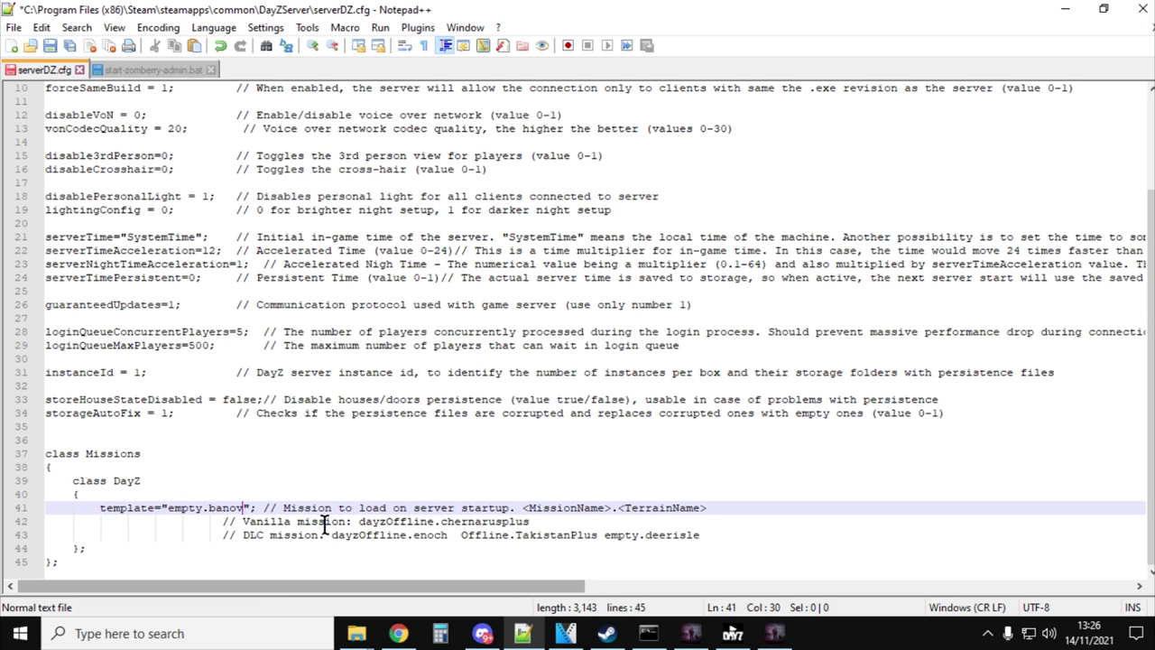
left_click(50, 49)
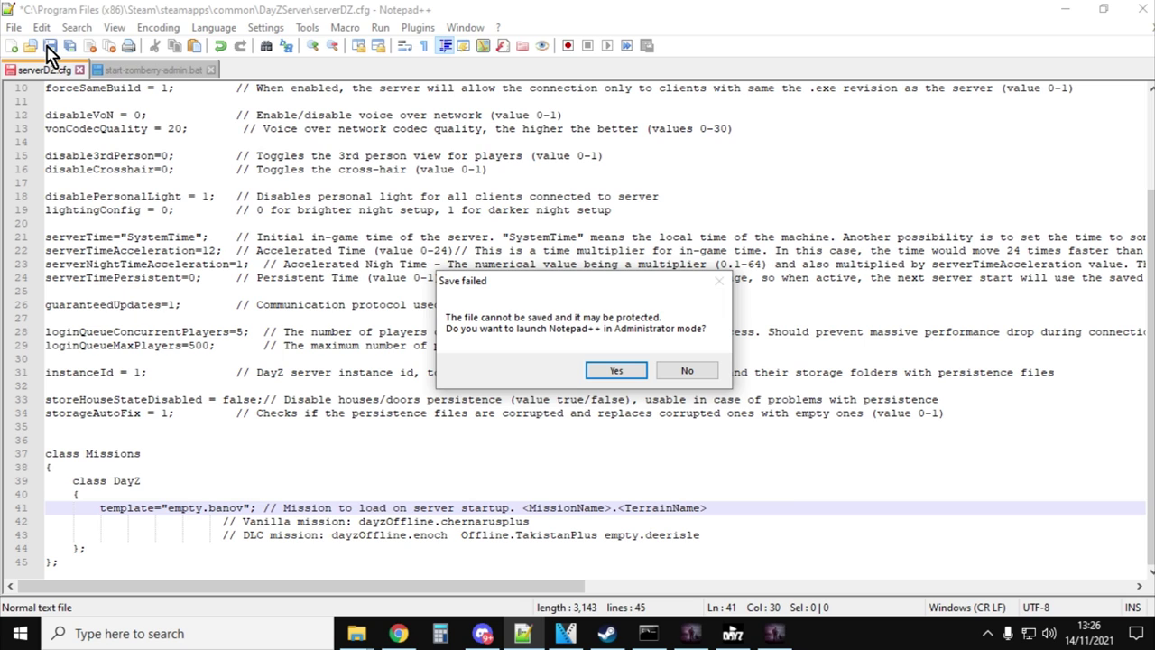
left_click(686, 371)
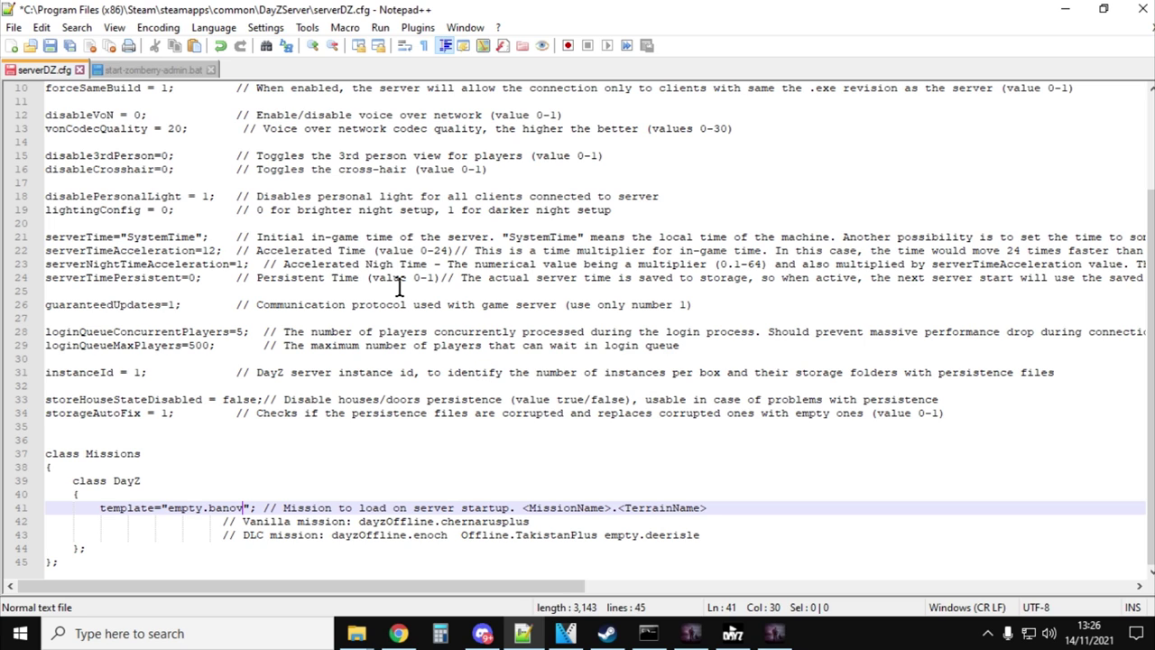
mouse_move(356, 634)
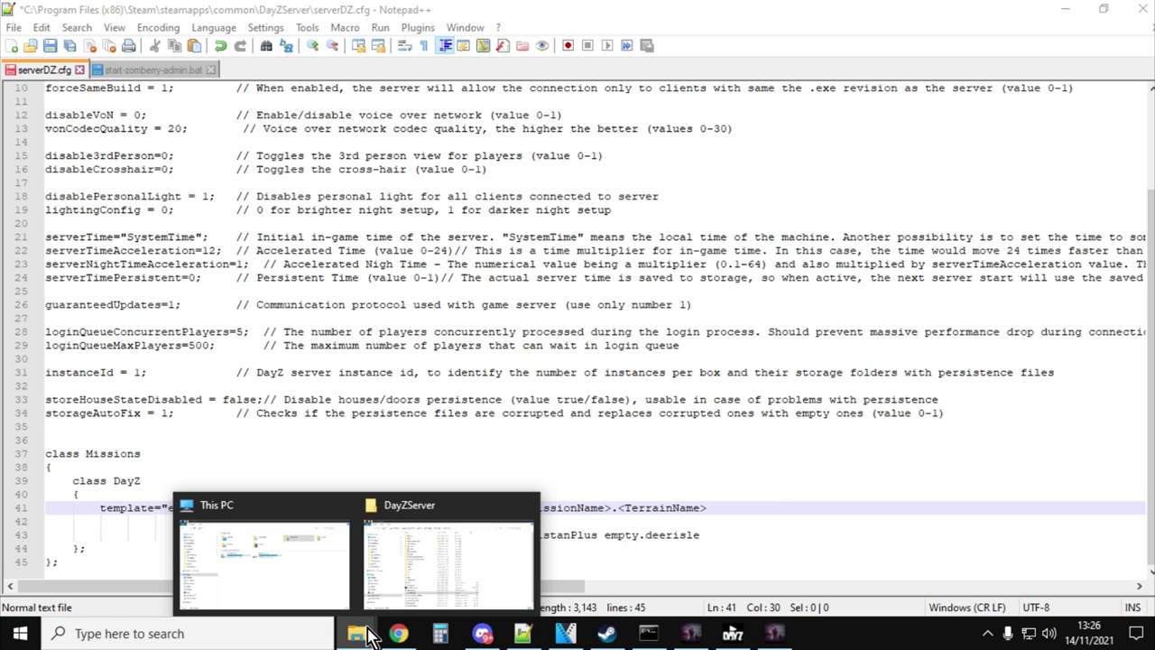
- Check Mods and the LAN servers list in DayZ Launcher, then return to the running game
left_click(379, 576)
left_click(380, 531)
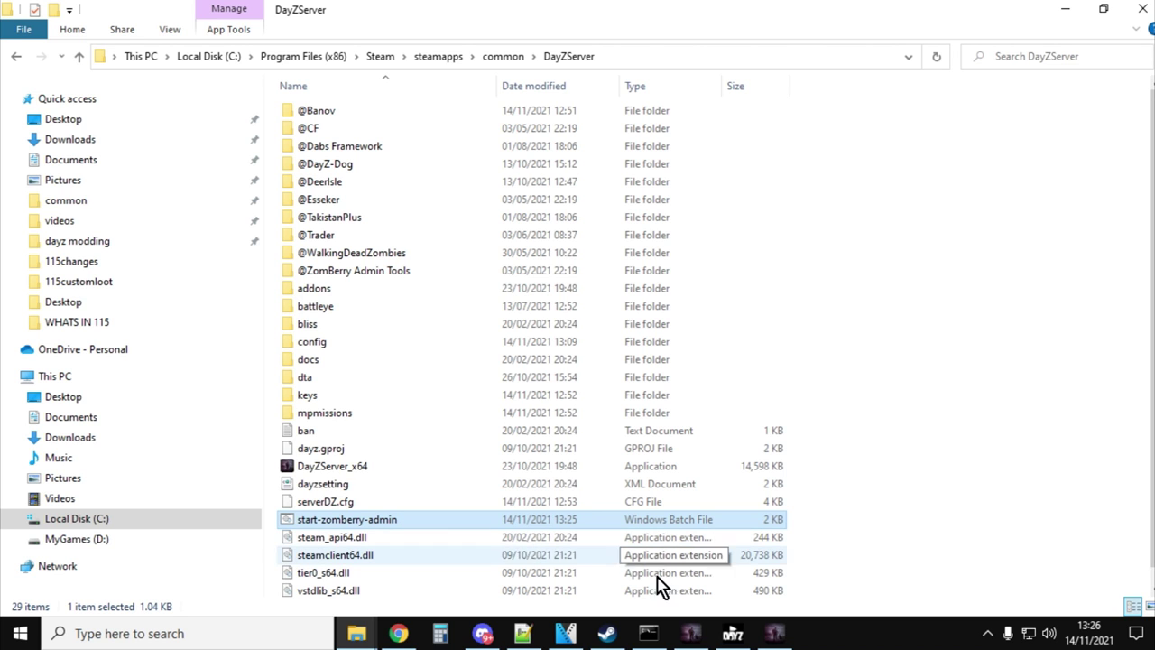
left_click(733, 632)
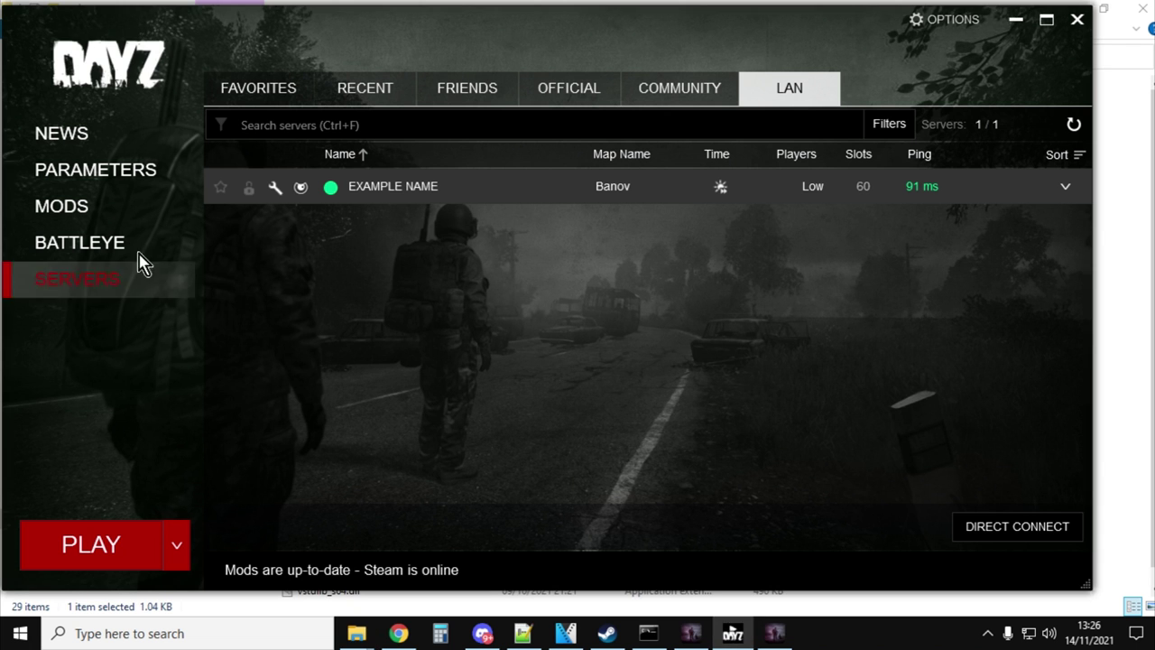
left_click(70, 211)
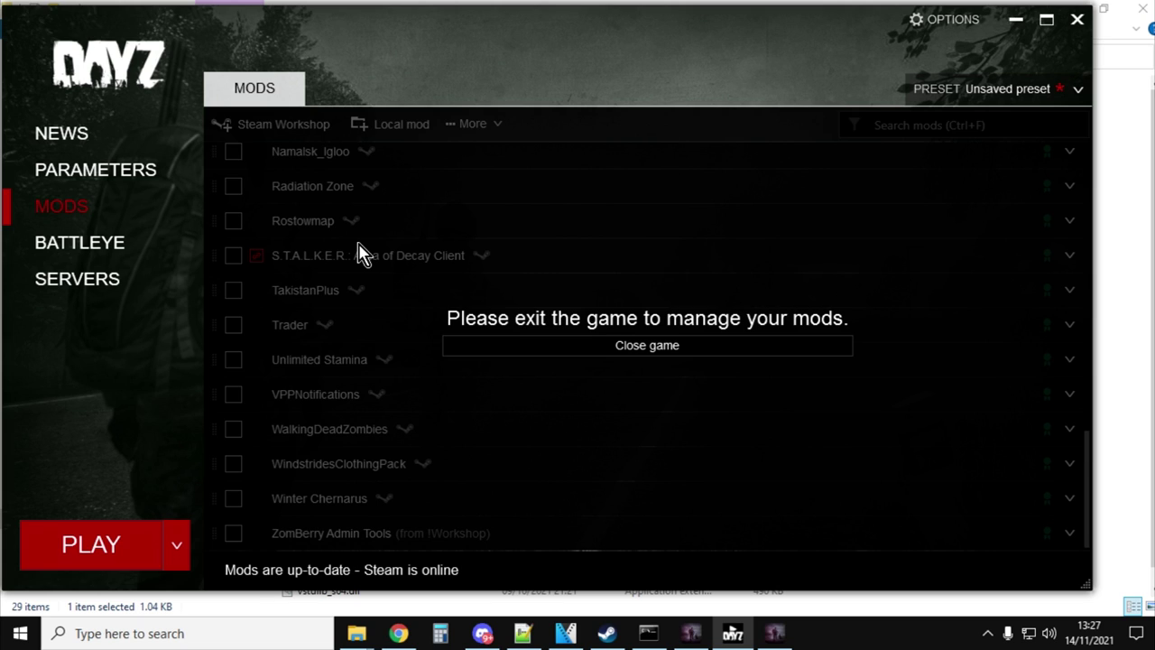
left_click(53, 284)
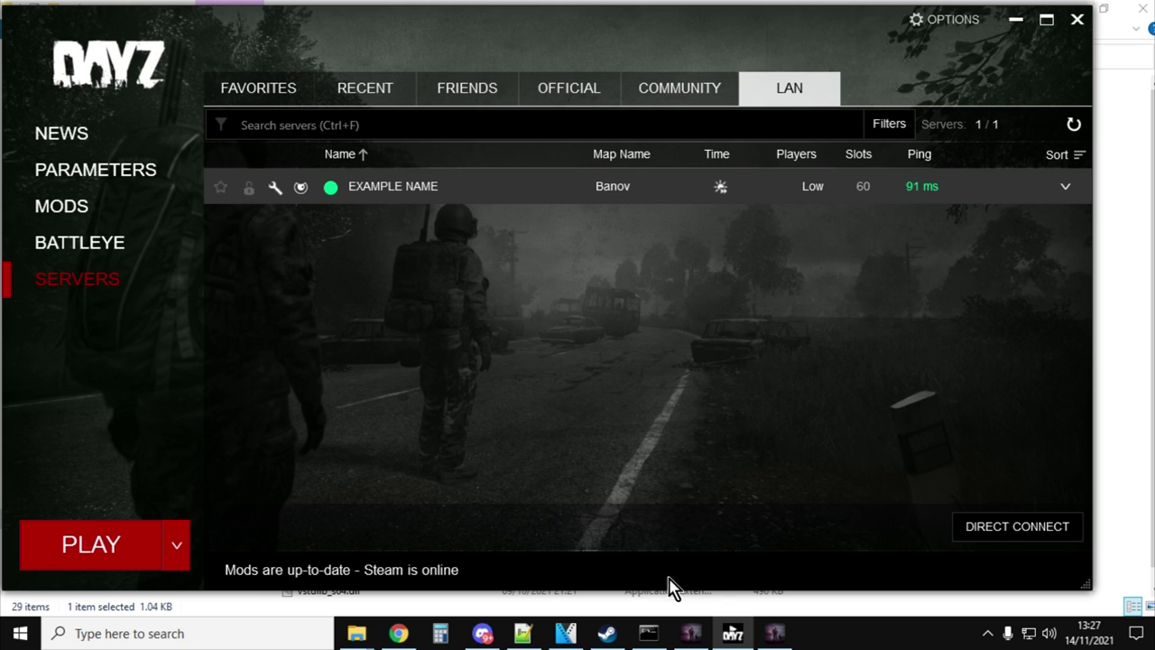
left_click(773, 633)
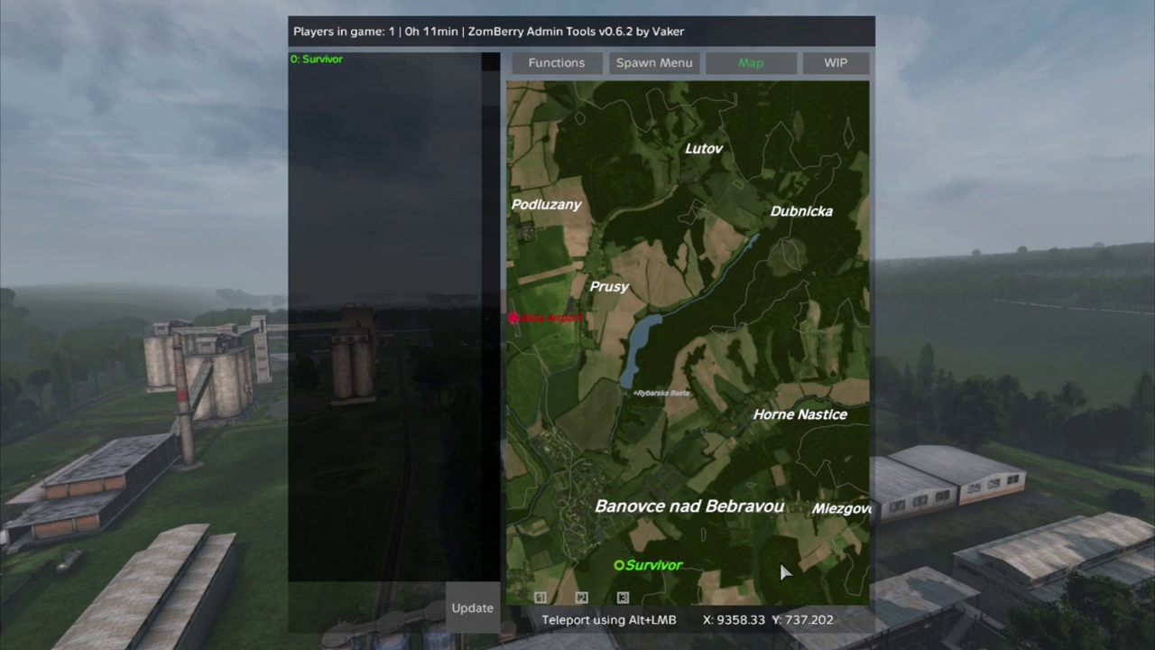
- Close the admin map and fly the free camera over the silos, farm, town, river and park
key("Escape")
key("w")
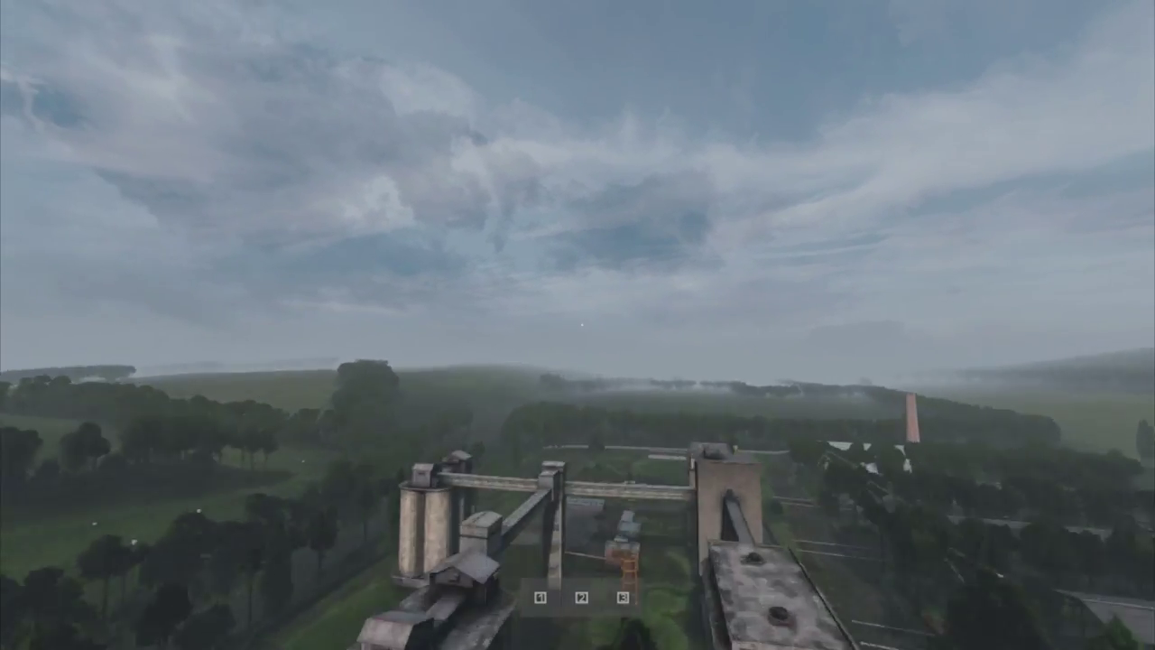
key("w")
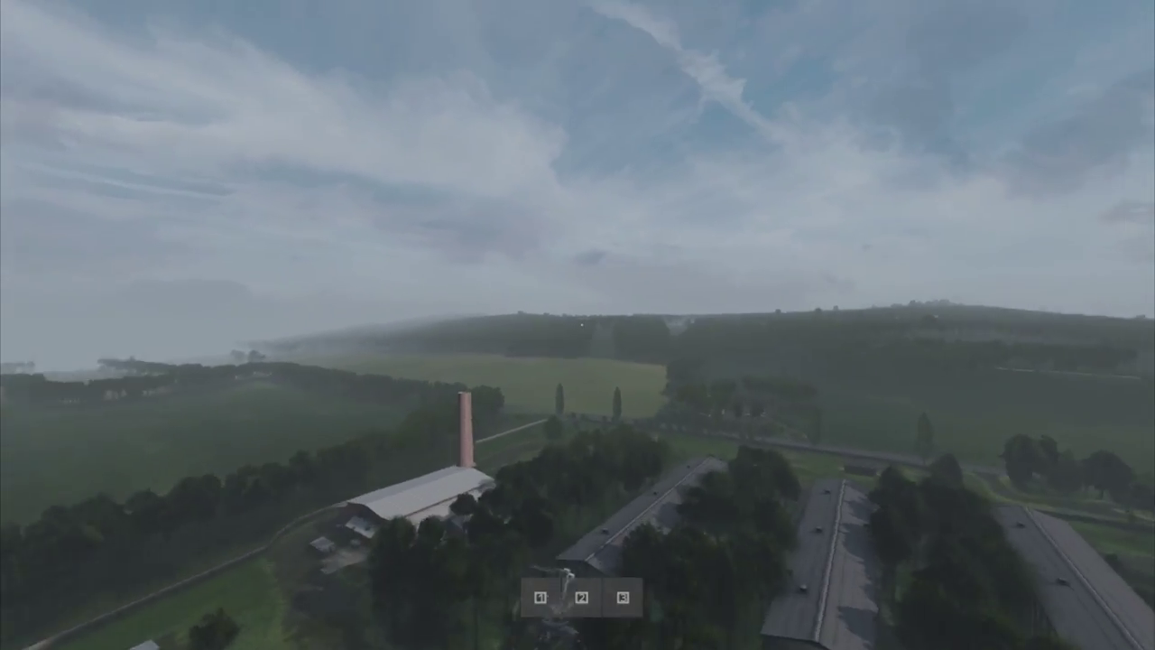
key("w")
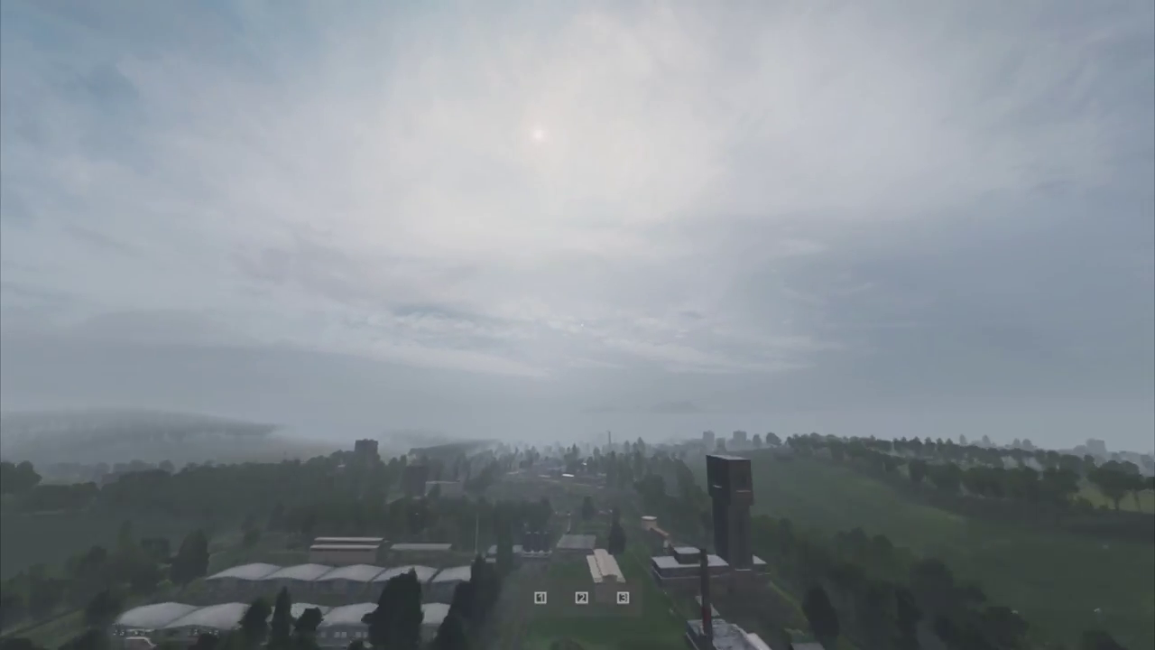
key("w")
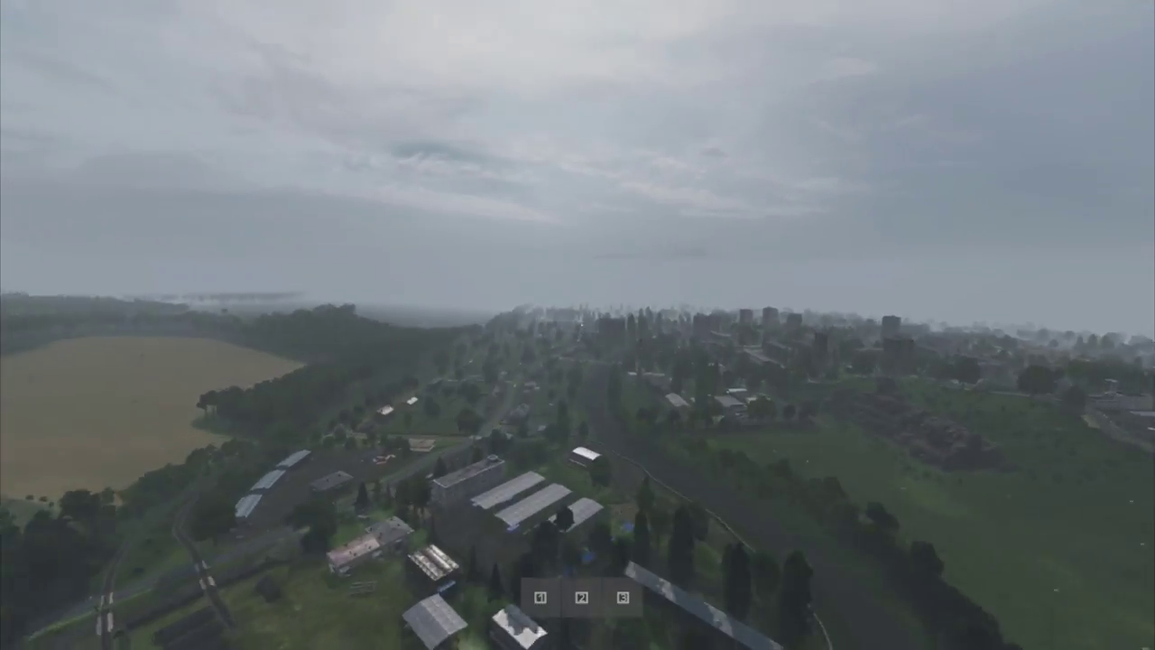
key("w")
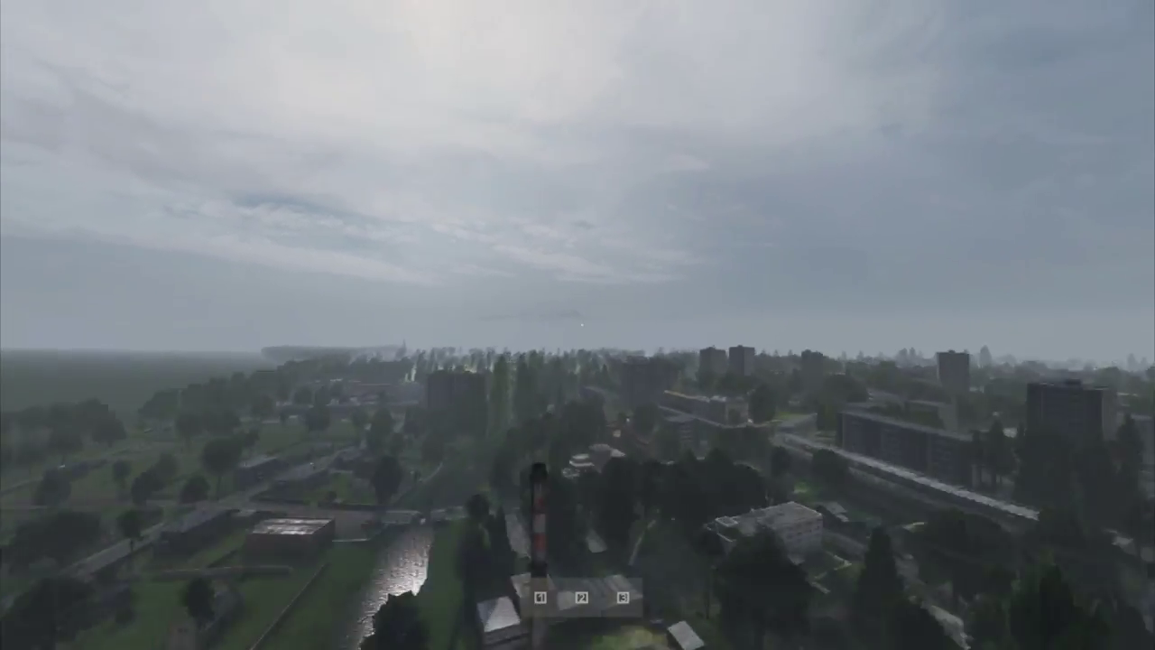
key("w")
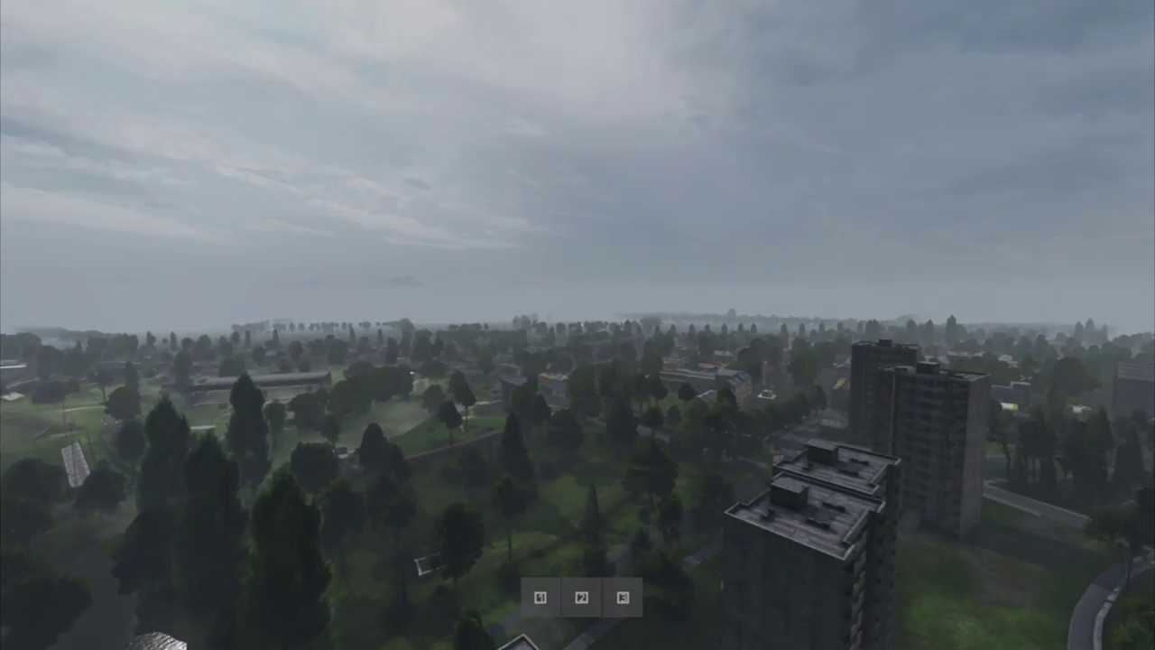